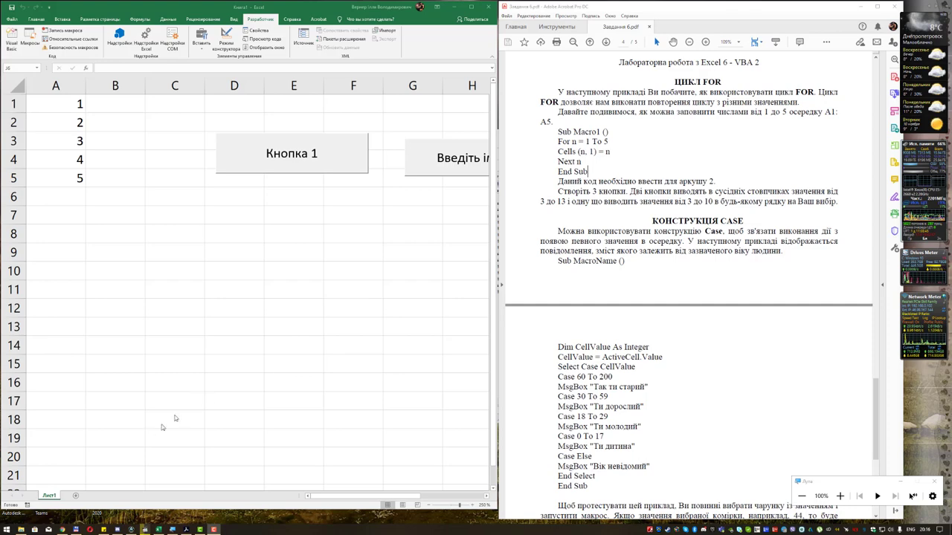
Insert a new blank worksheet, Лист3, and select its cell B7.
click(77, 496)
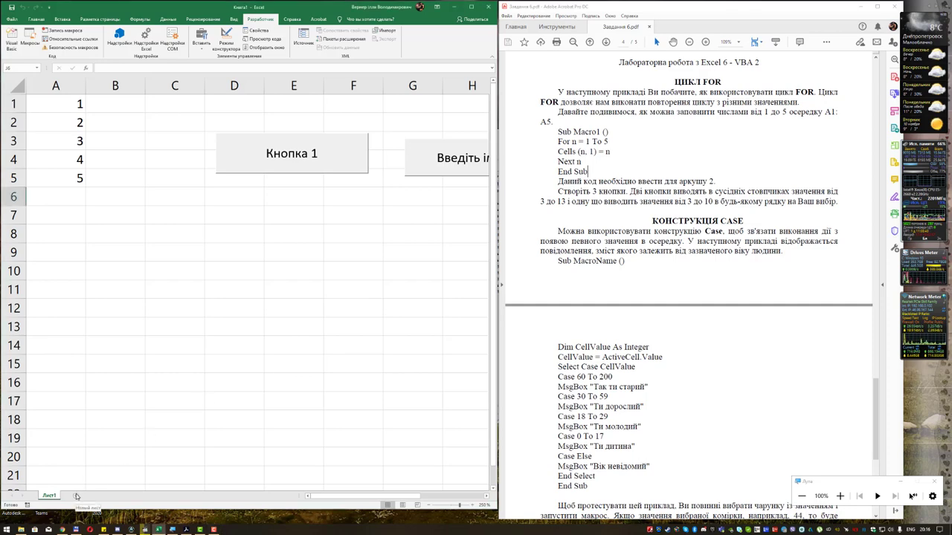
click(77, 496)
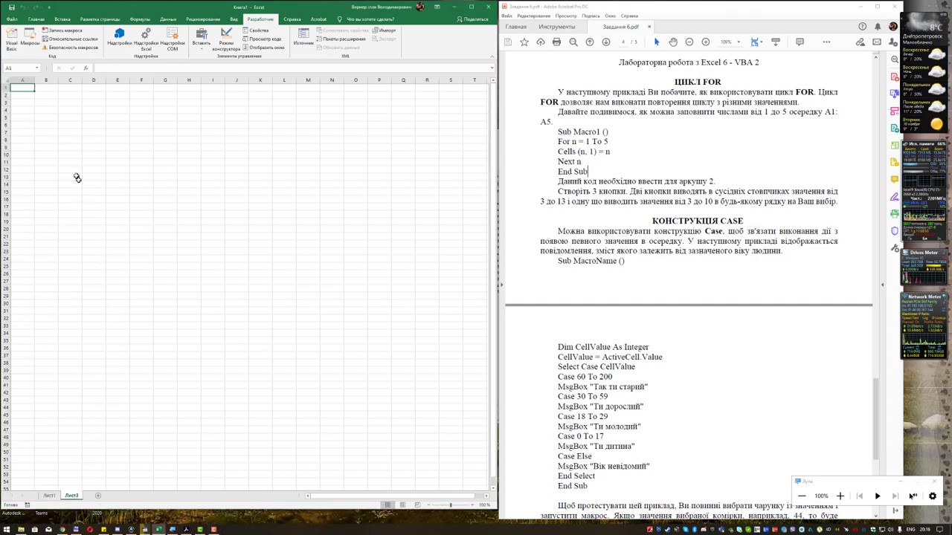
click(47, 131)
ctrl+scroll(103, 187, up, 3)
ctrl+scroll(119, 189, up, 3)
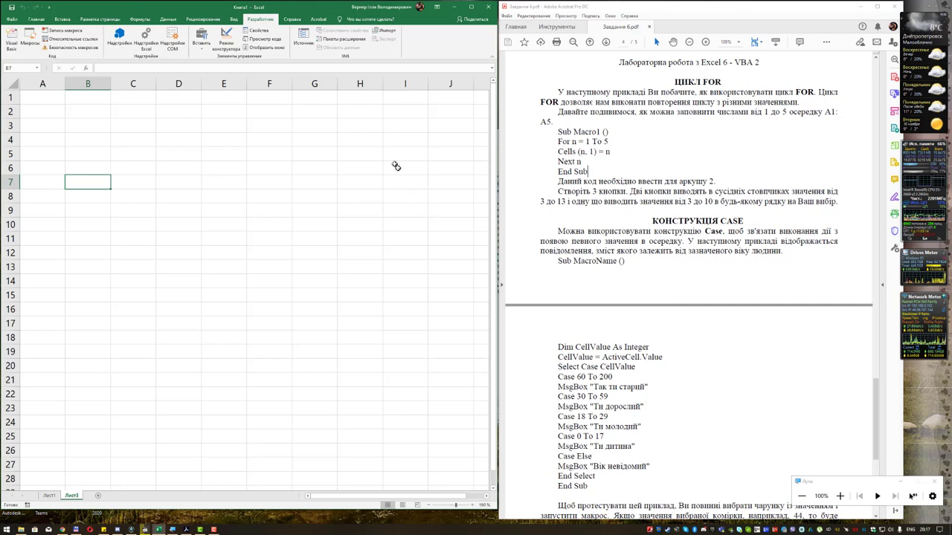
Open the Visual Basic editor and browse the sheets in the project tree.
click(13, 42)
drag(306, 177, 330, 108)
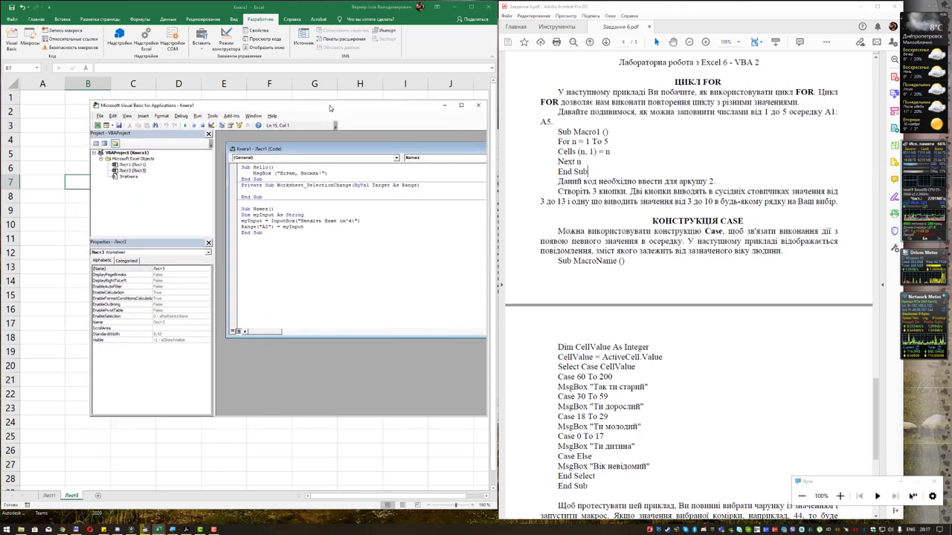
click(133, 165)
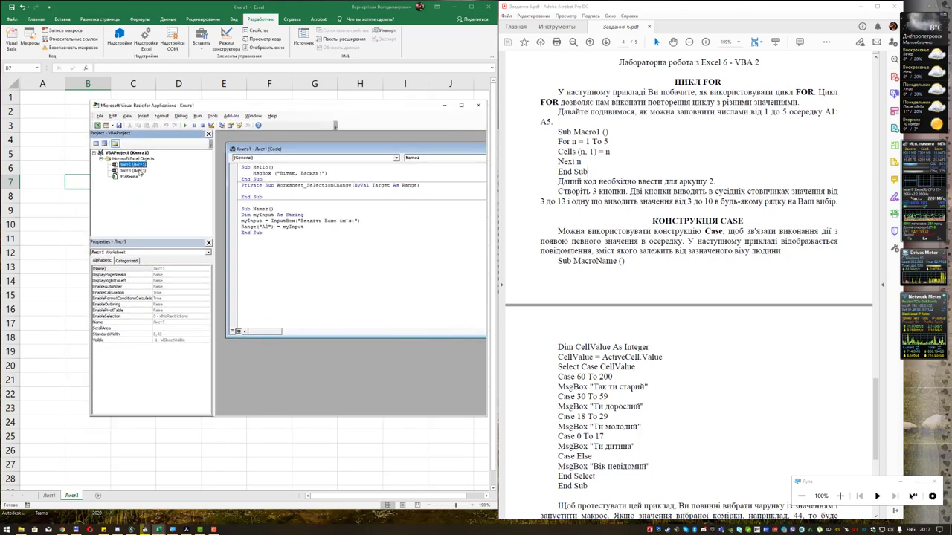
click(137, 171)
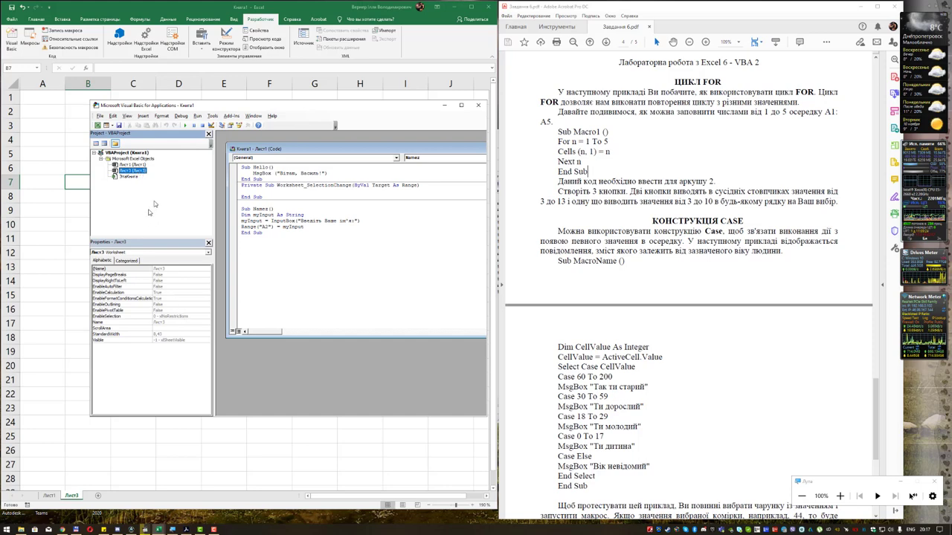
Rename the new sheet tab from Лист3 to Лист2.
click(72, 496)
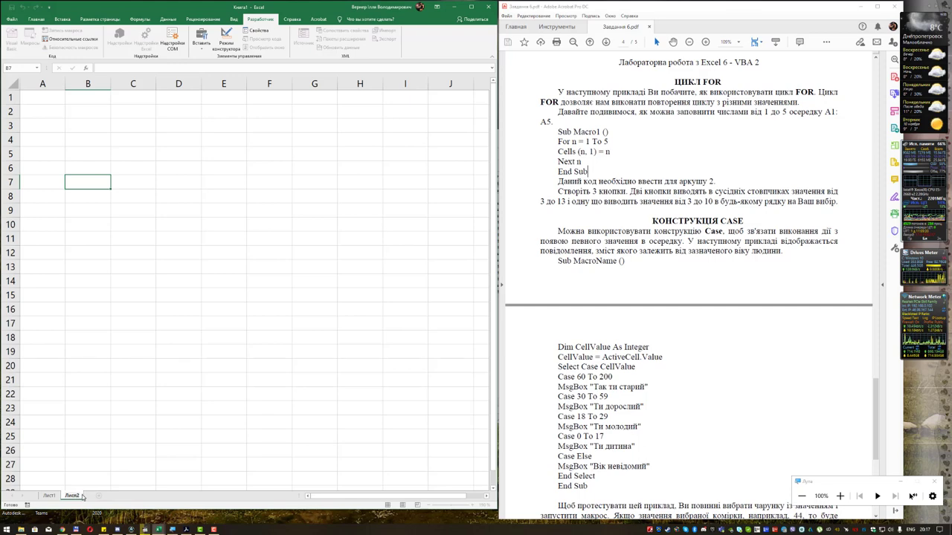
key(BackSpace)
text(2)
key(Return)
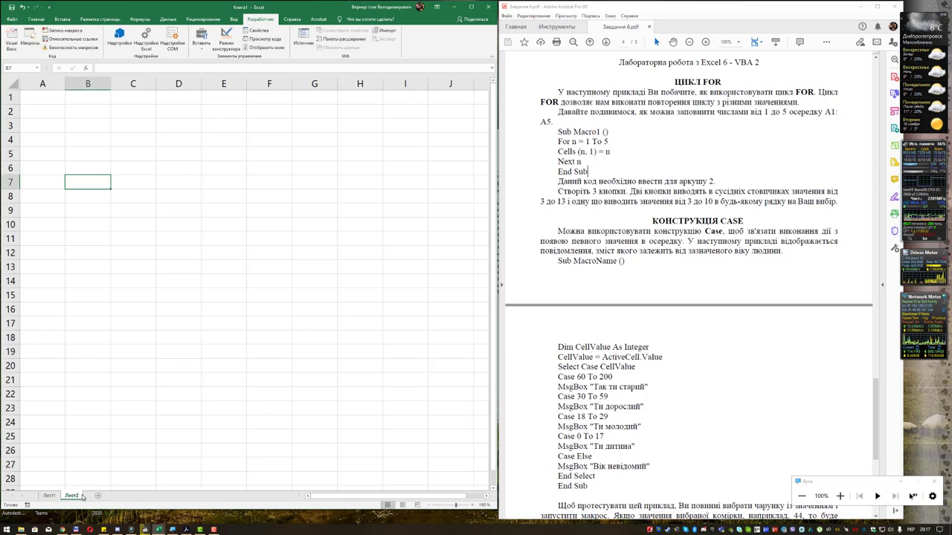
Open the renamed sheet's empty code module in the Visual Basic editor and resize its window.
click(12, 39)
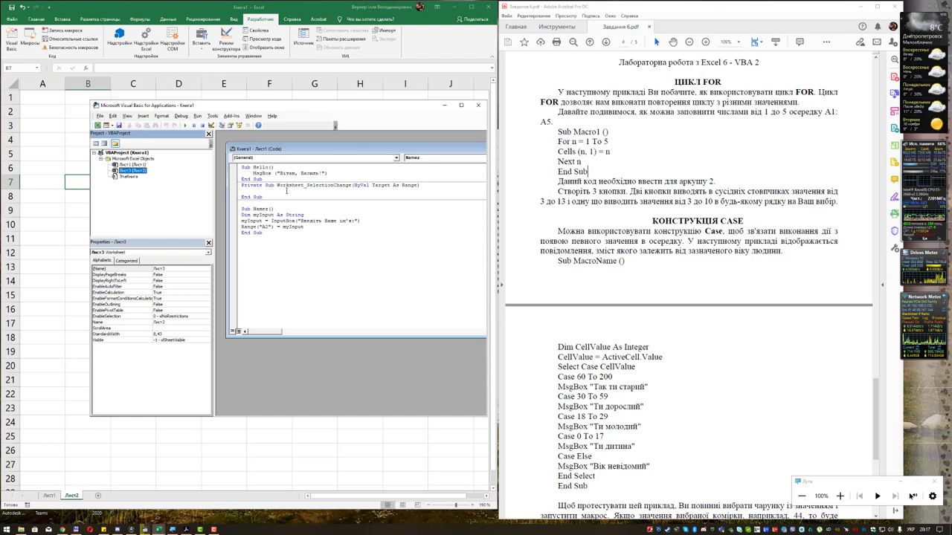
click(132, 164)
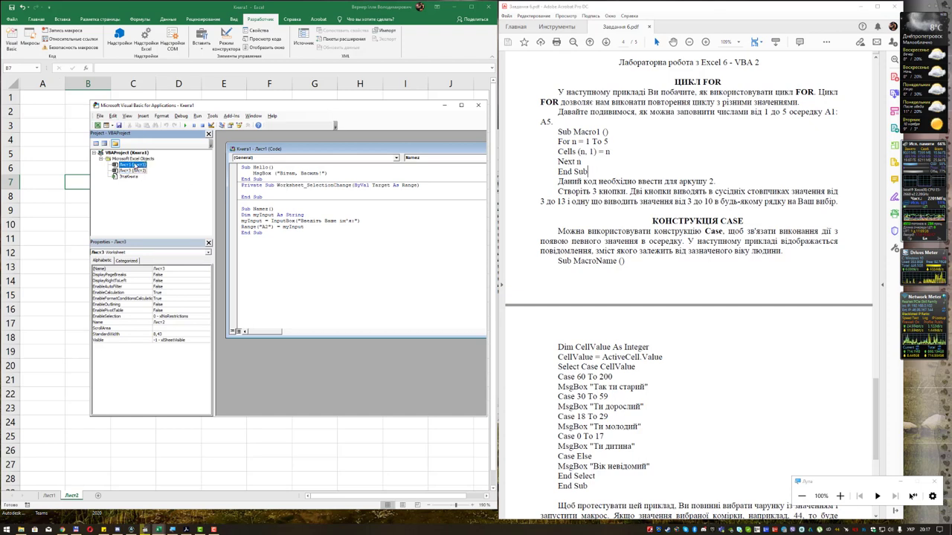
click(136, 171)
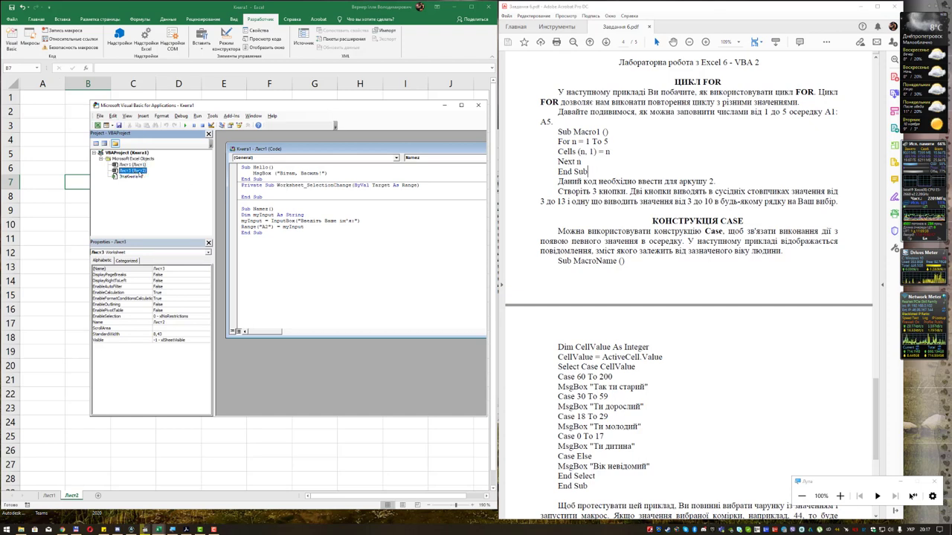
double_click(135, 171)
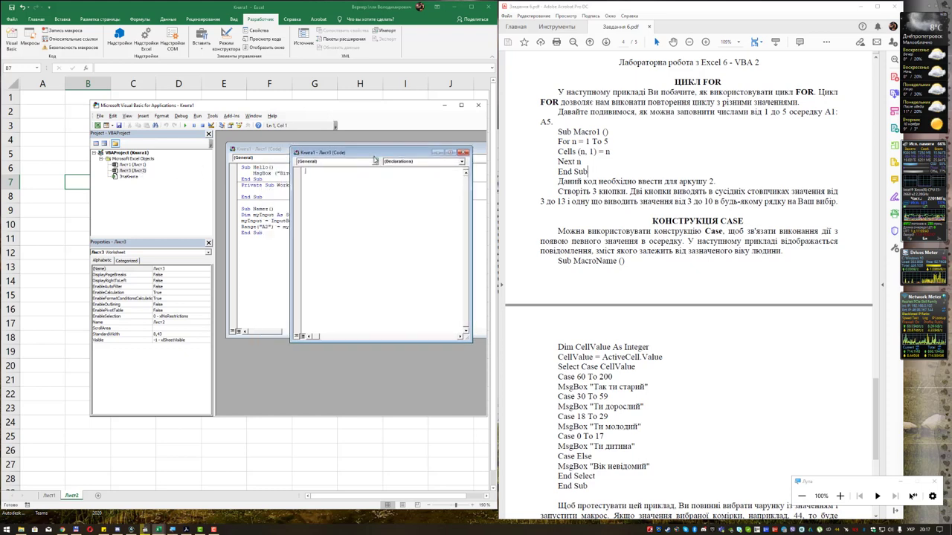
drag(376, 160, 380, 155)
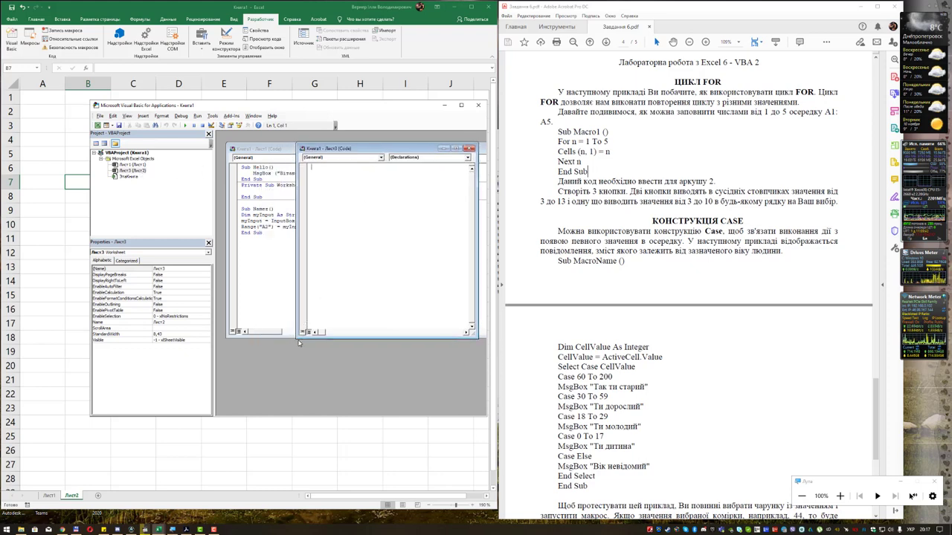
drag(297, 339, 255, 392)
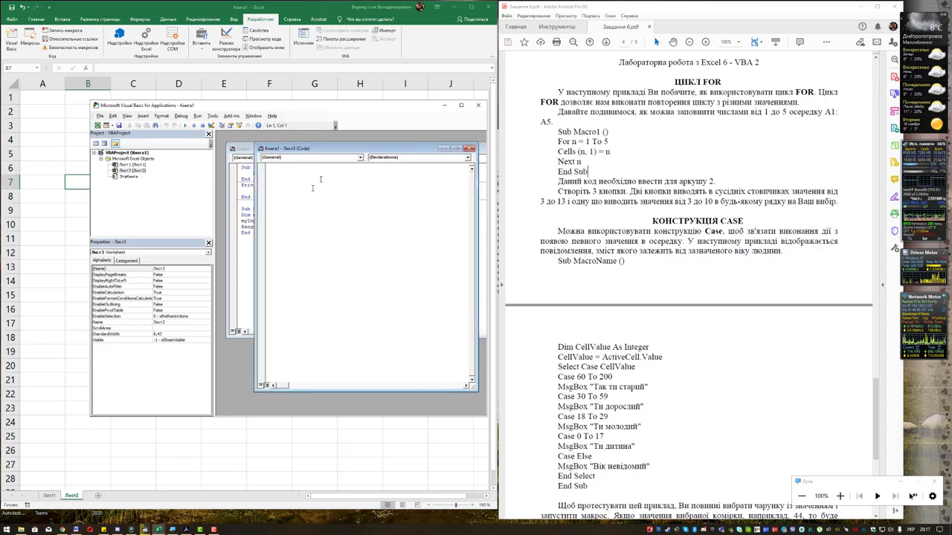
drag(344, 147, 356, 174)
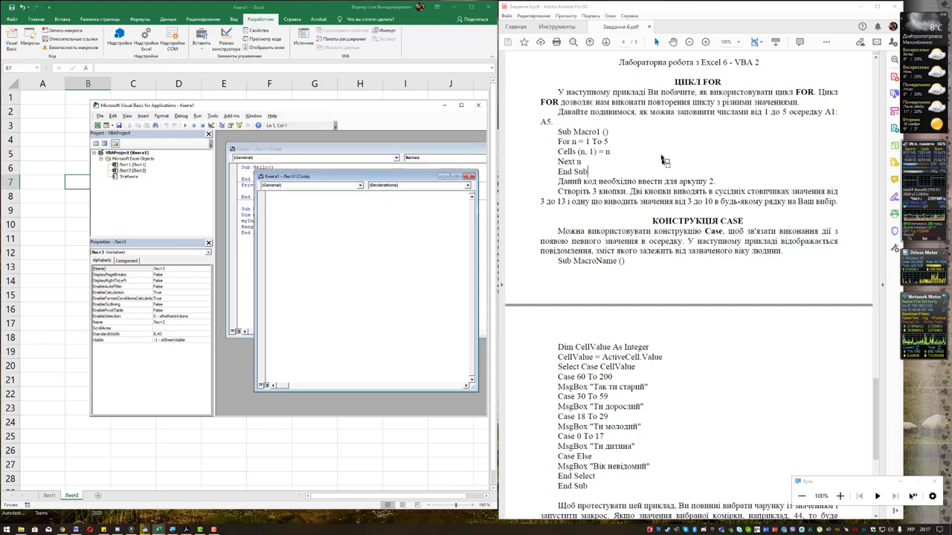
drag(559, 130, 589, 171)
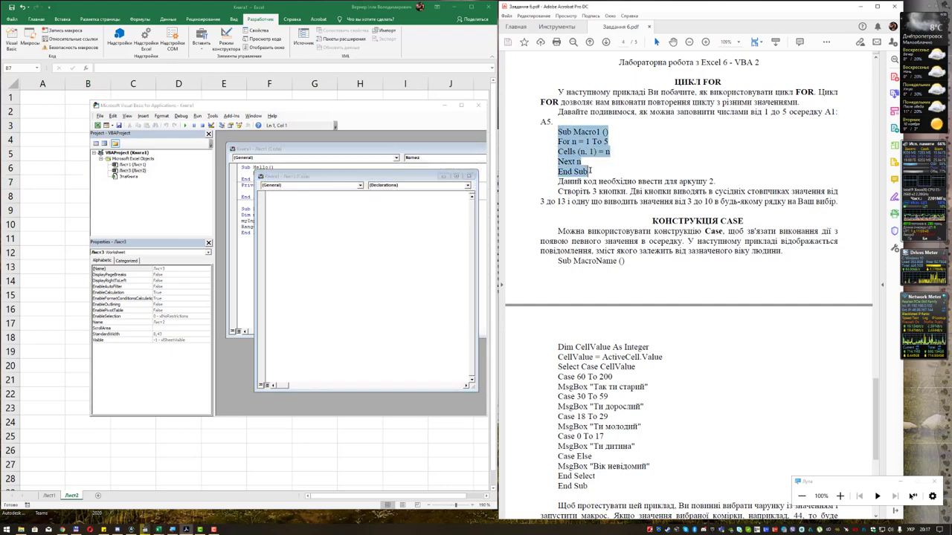
Paste the Sub Macro1 FOR-loop code from the lab PDF into the Лист2 code module.
key(ctrl+c)
key(alt+Tab)
key(ctrl+v)
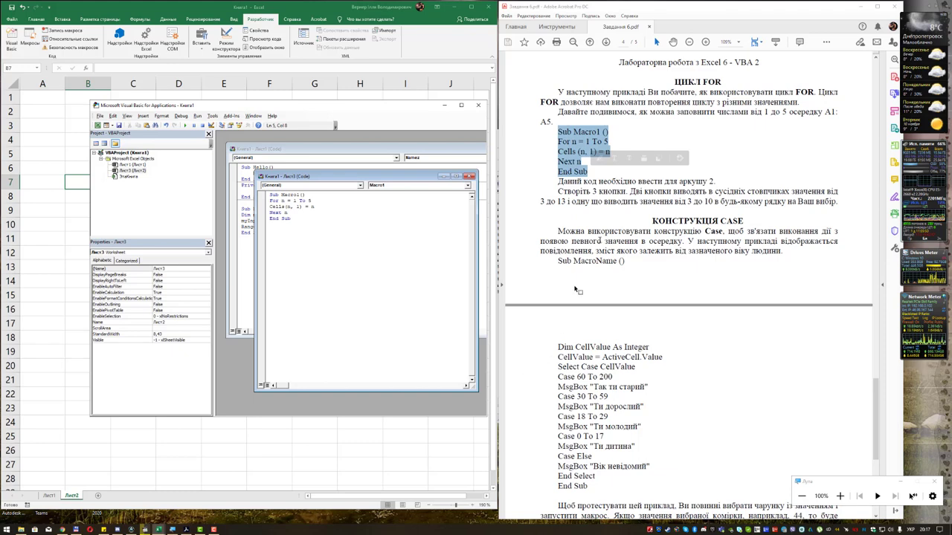
Review the PDF code by highlighting Sub, Macro1, Cells and n, then return to the worksheet.
click(592, 141)
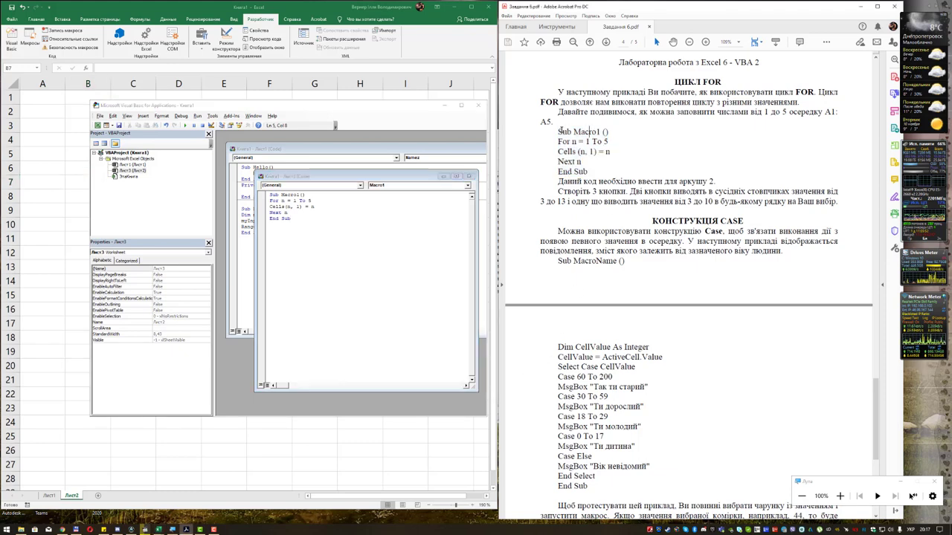
double_click(561, 132)
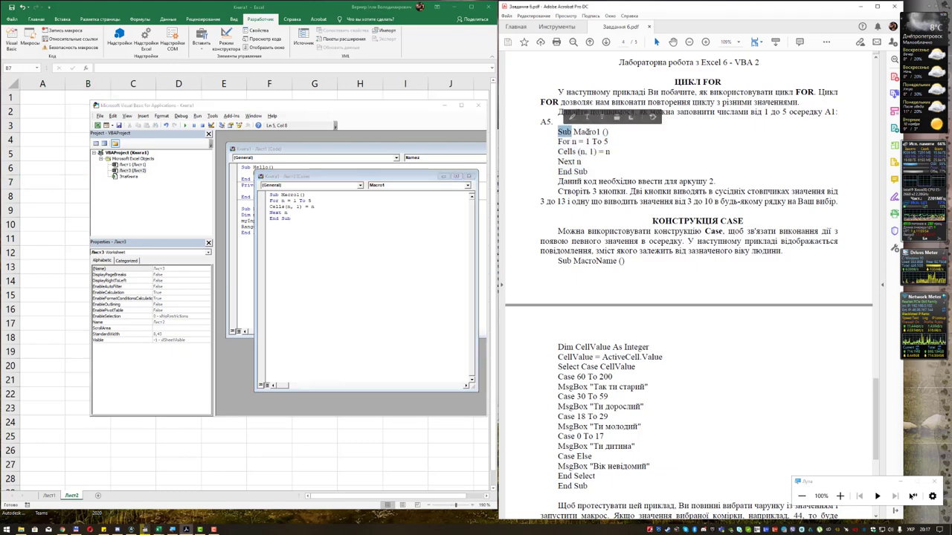
drag(595, 132, 571, 141)
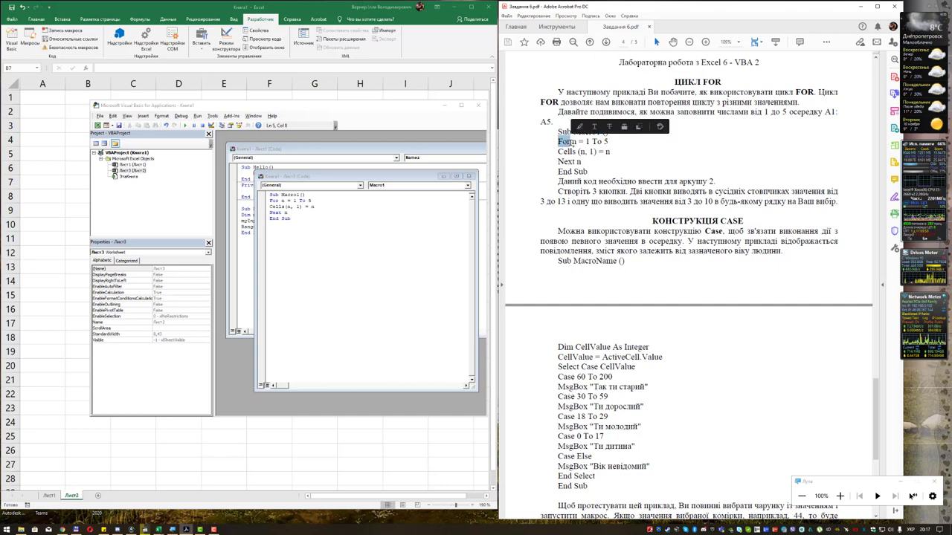
click(572, 142)
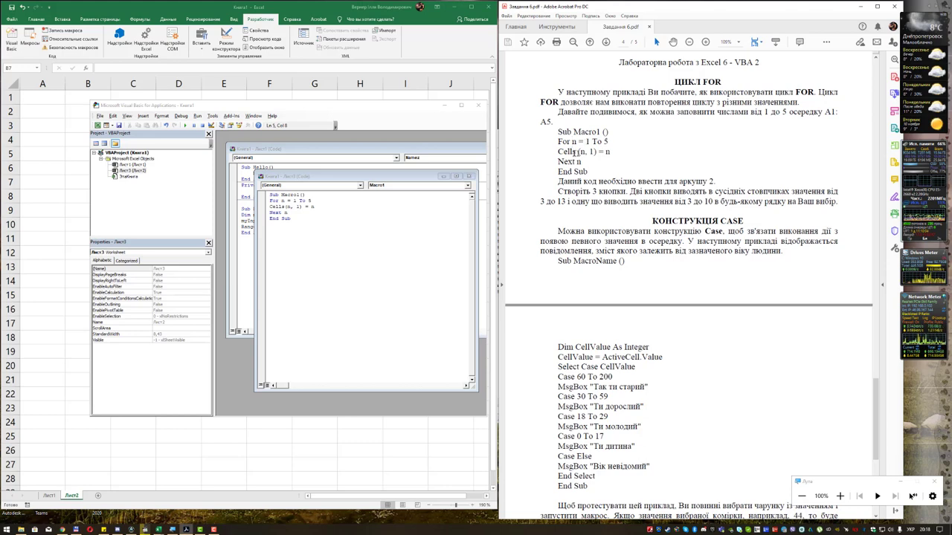
double_click(567, 151)
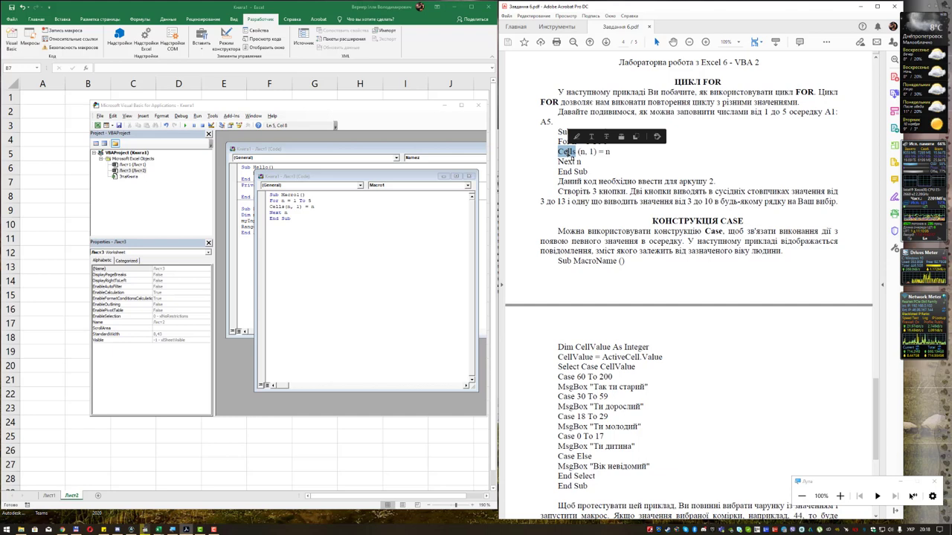
click(584, 152)
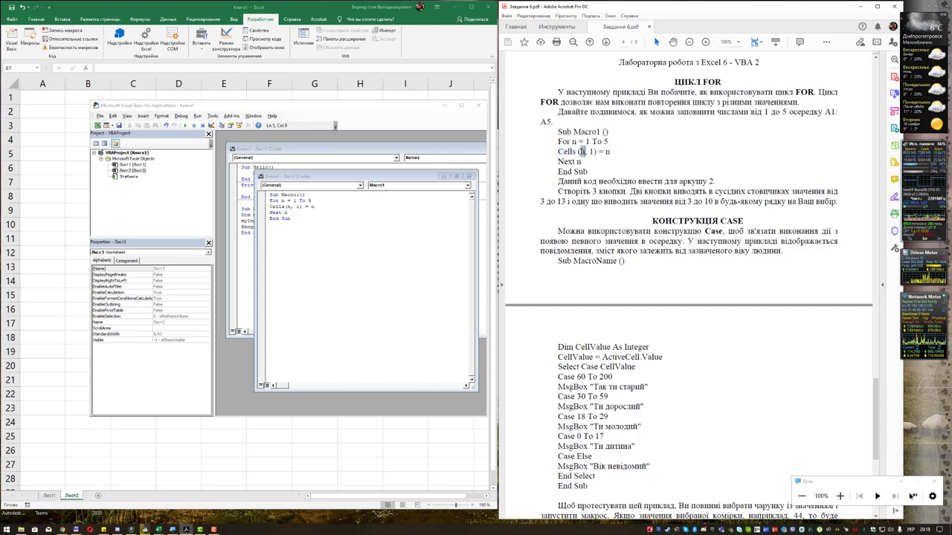
double_click(584, 152)
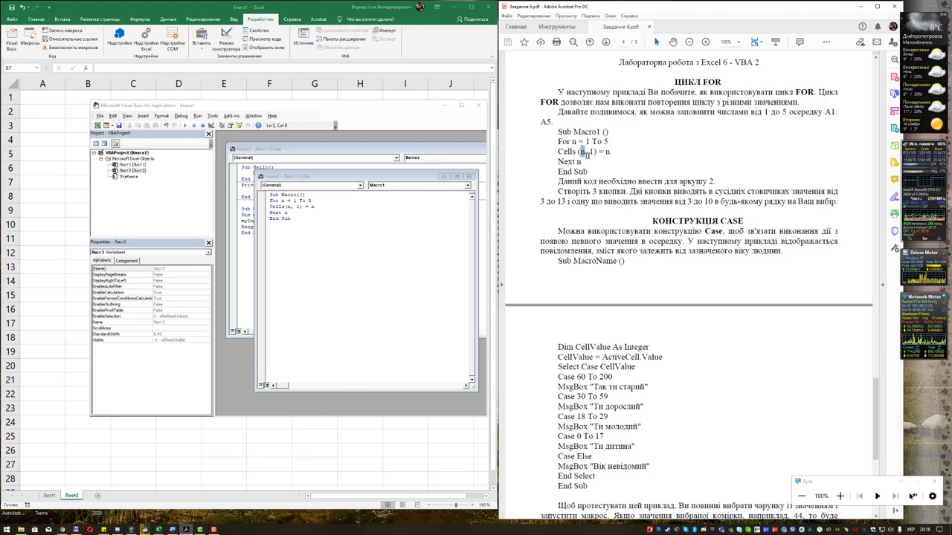
click(592, 152)
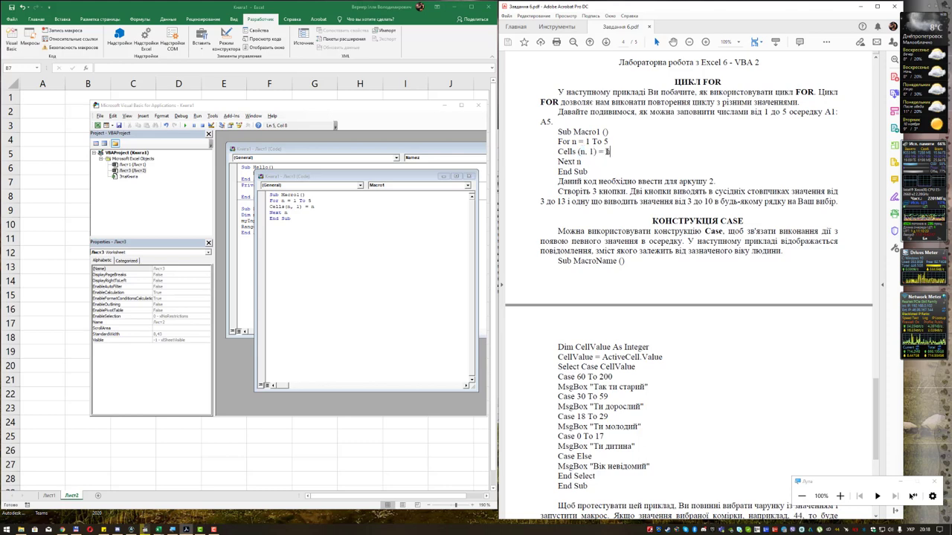
double_click(608, 152)
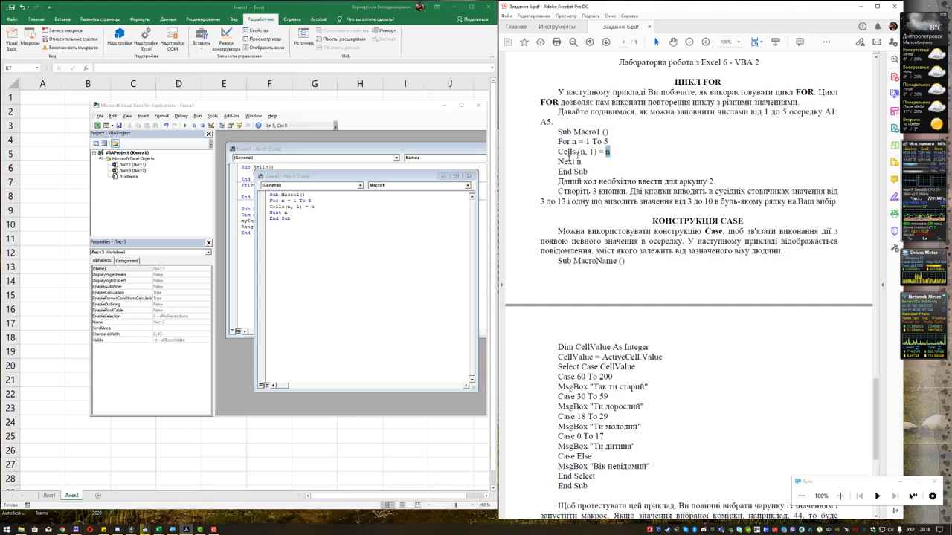
click(80, 153)
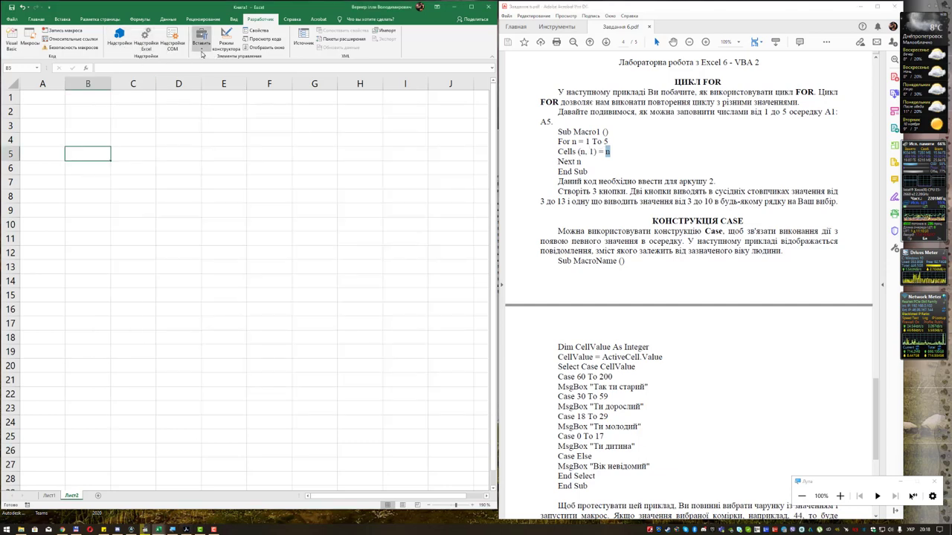
Draw a form button over E4:F5 assigned to Macro1 and run it to fill A1:A5 with 1–5.
click(203, 59)
click(196, 64)
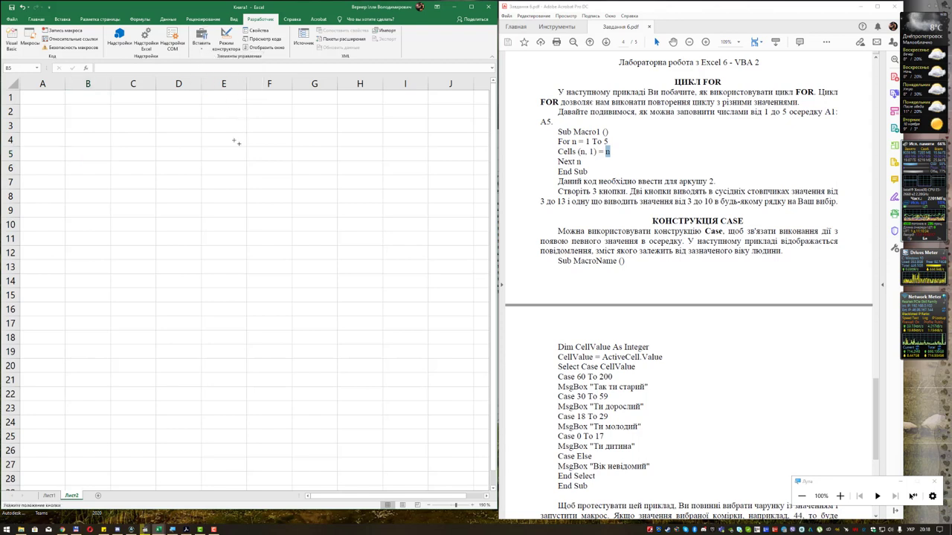
drag(230, 139, 305, 168)
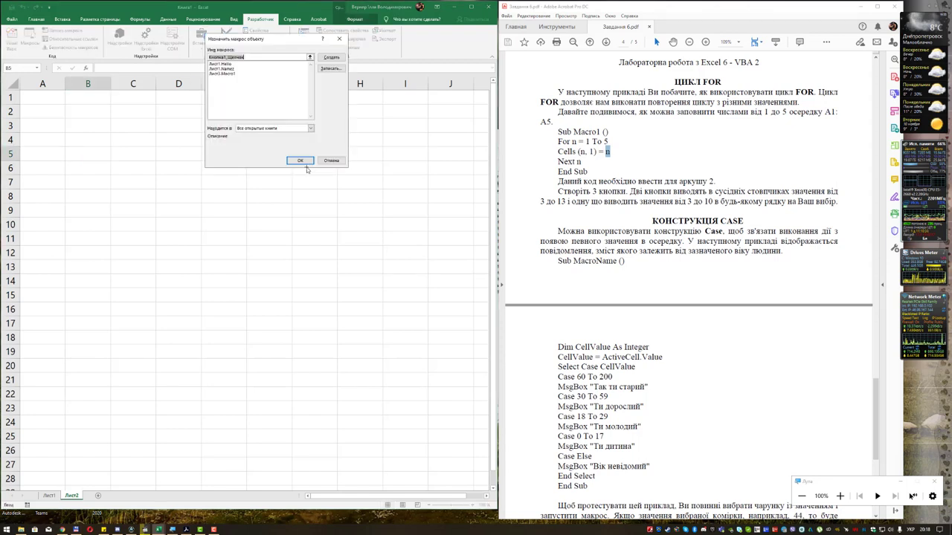
click(227, 74)
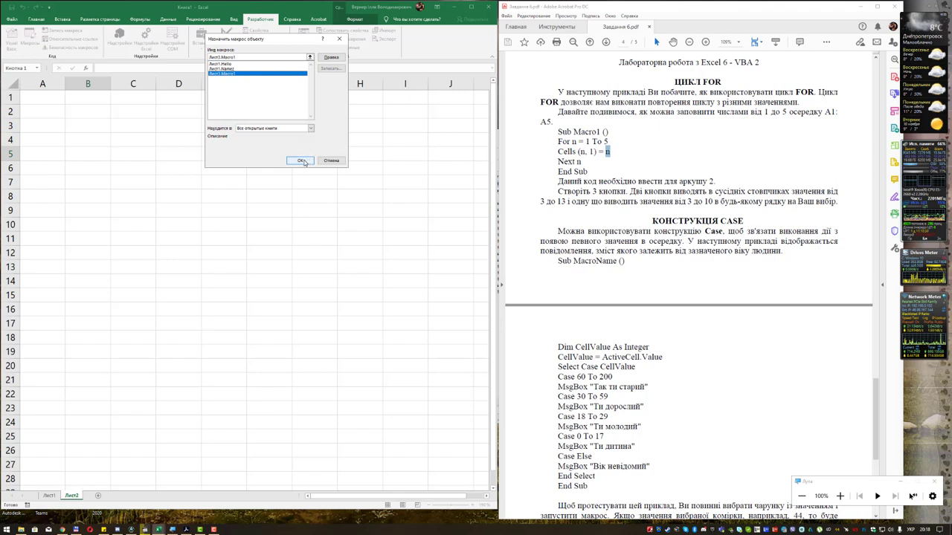
click(299, 161)
click(364, 154)
click(277, 155)
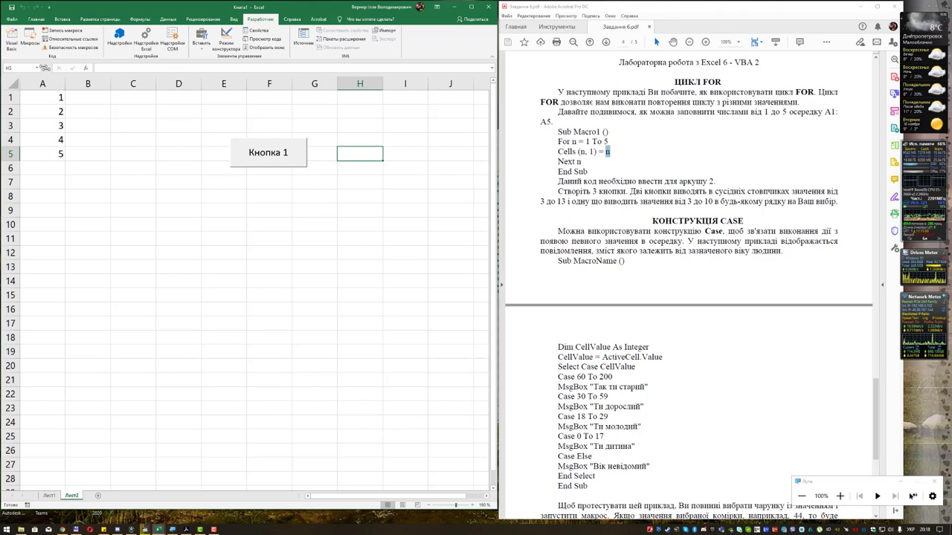
Change Macro1's loop from For n = 1 To 5 to For n = 3 To 13.
click(11, 39)
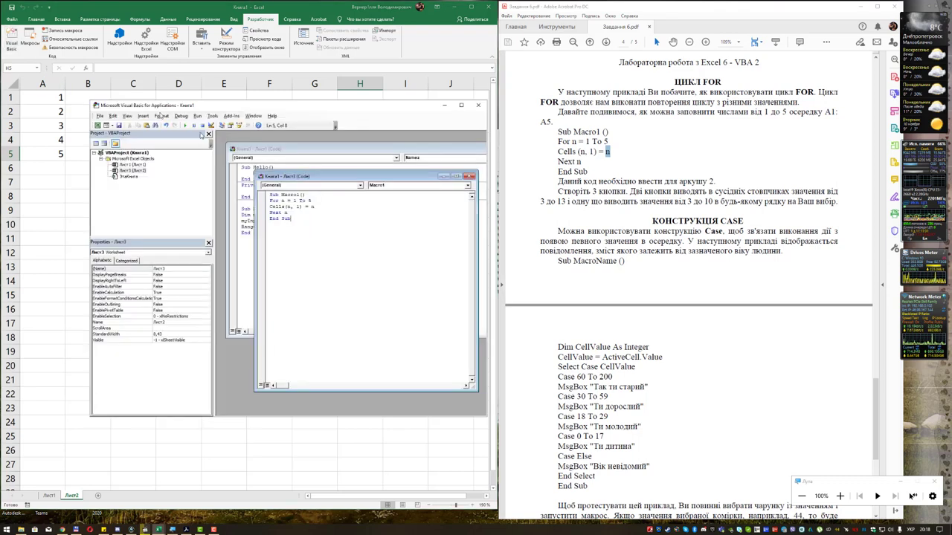
double_click(294, 200)
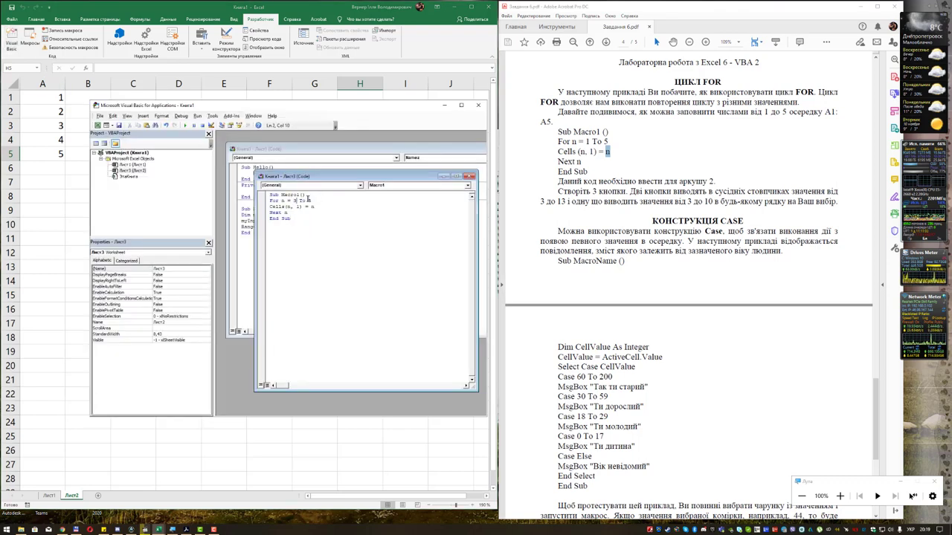
double_click(309, 200)
Run Кнопка 1, clear A1:A13, and rerun it to fill A3:A13 with 3–13.
click(71, 182)
click(262, 157)
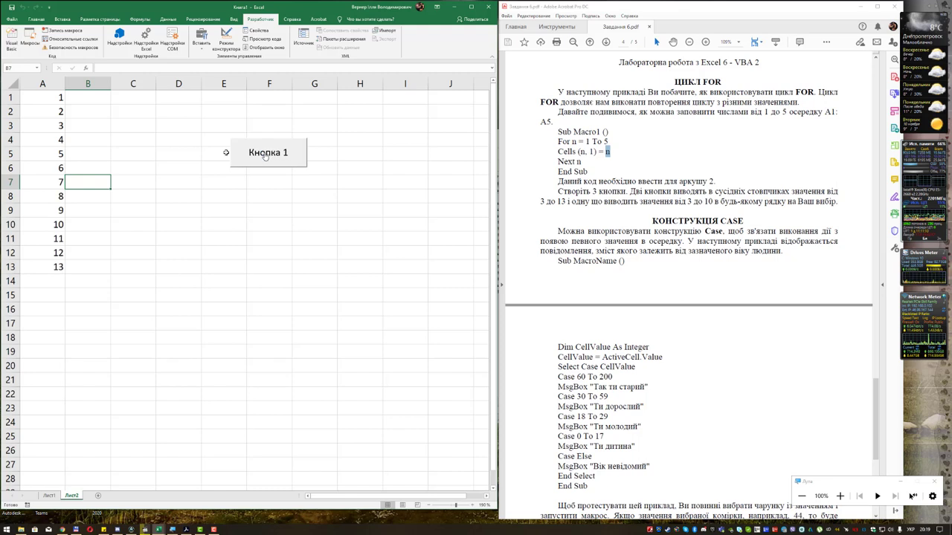
drag(62, 101, 66, 267)
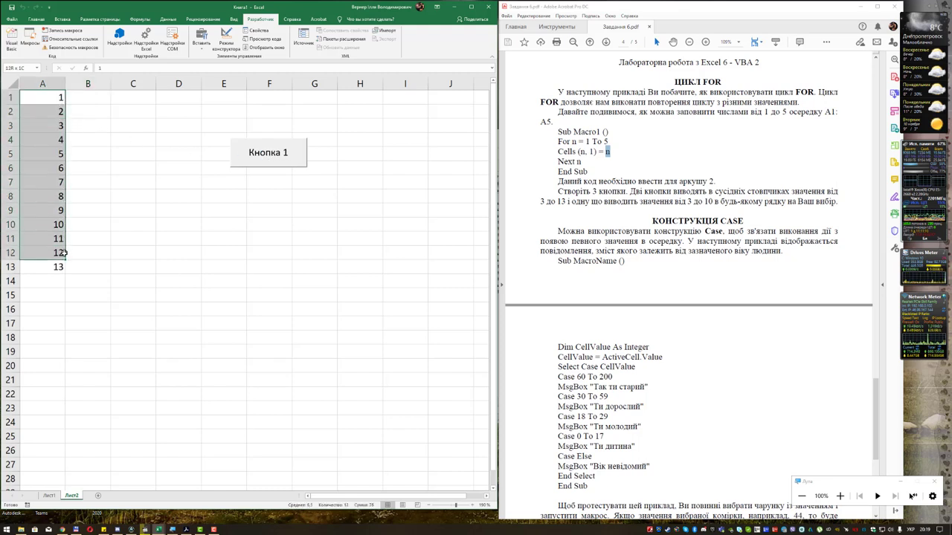
key(Delete)
click(227, 237)
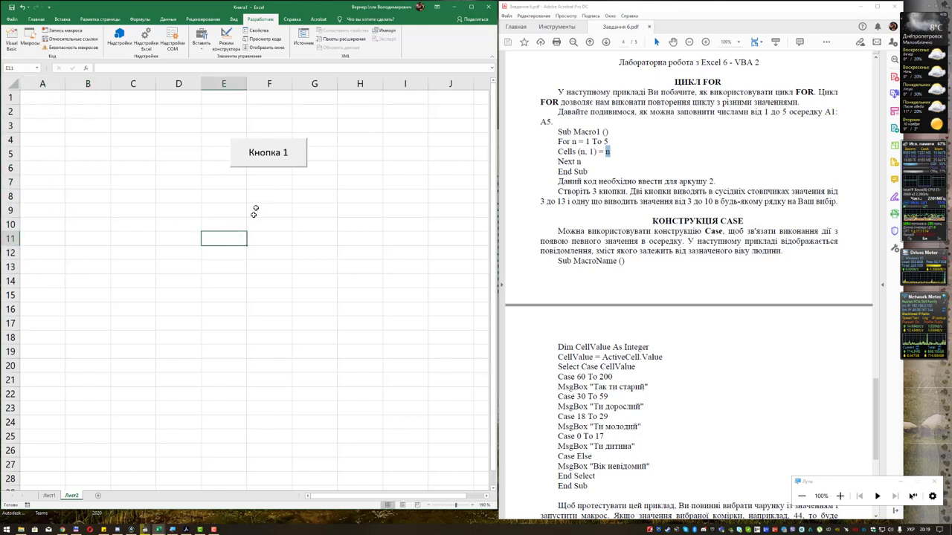
click(266, 158)
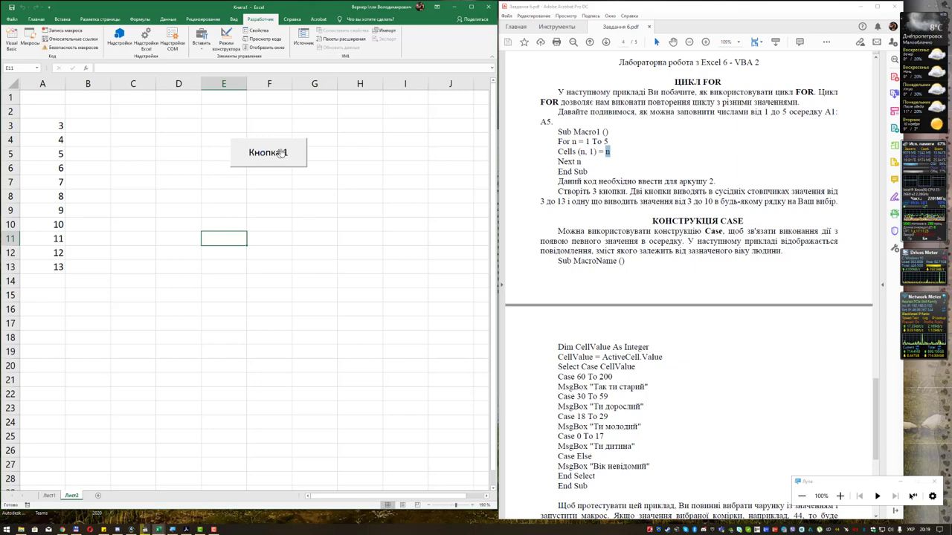
click(12, 41)
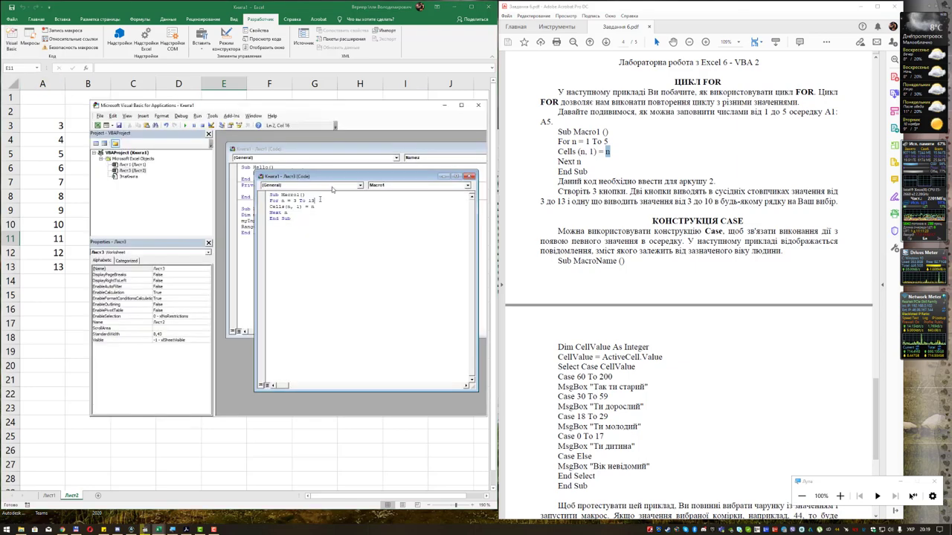
Duplicate Macro1 below itself as Macro2 and change its Cells column number.
drag(294, 219, 257, 193)
key(ctrl+c)
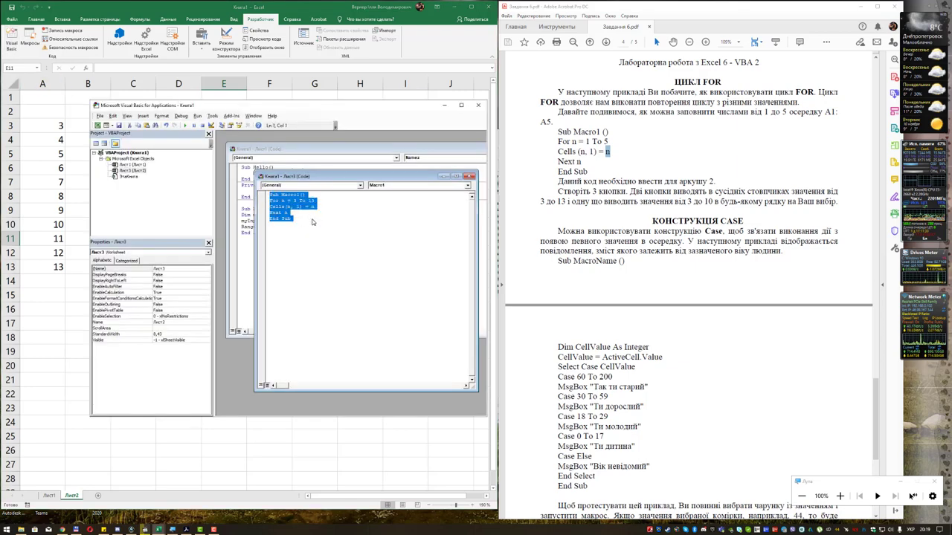
click(301, 226)
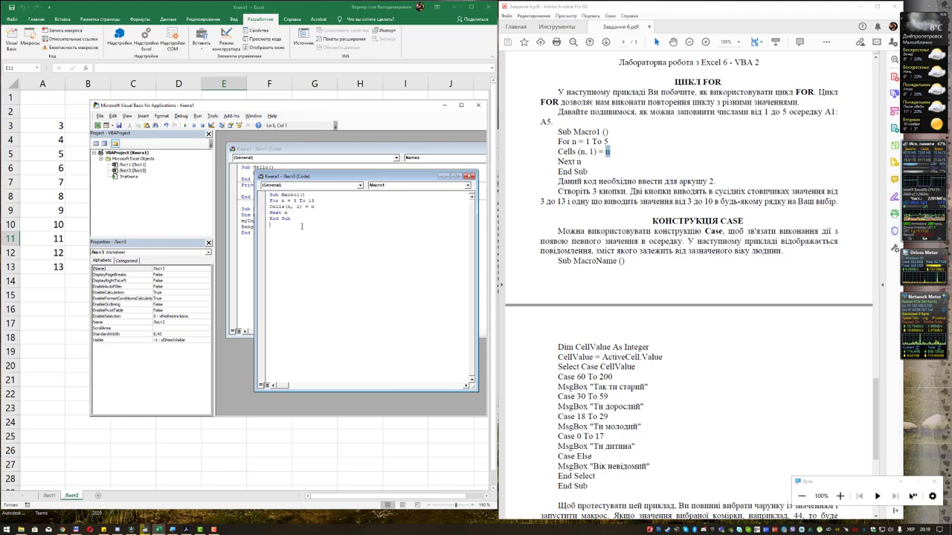
key(ctrl+v)
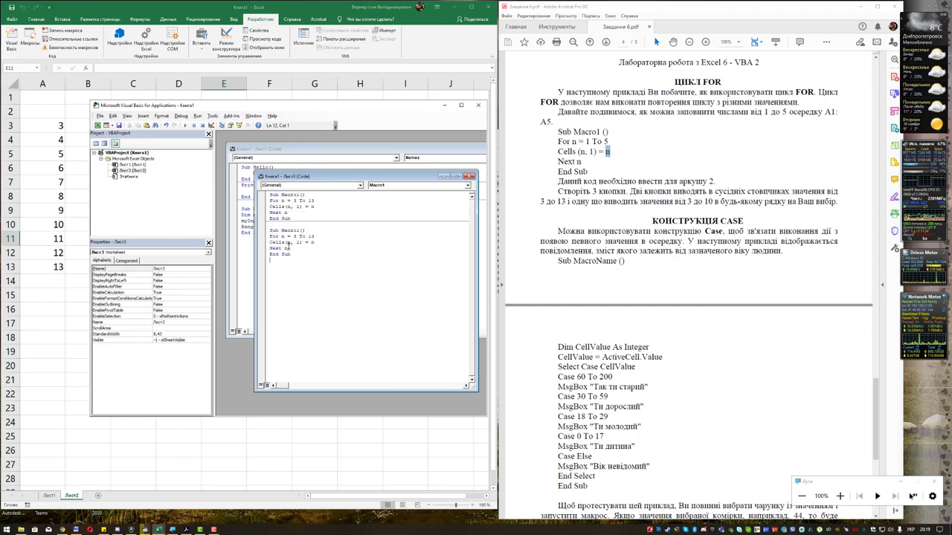
click(301, 230)
key(BackSpace)
text(2)
click(316, 261)
double_click(298, 243)
text(3)
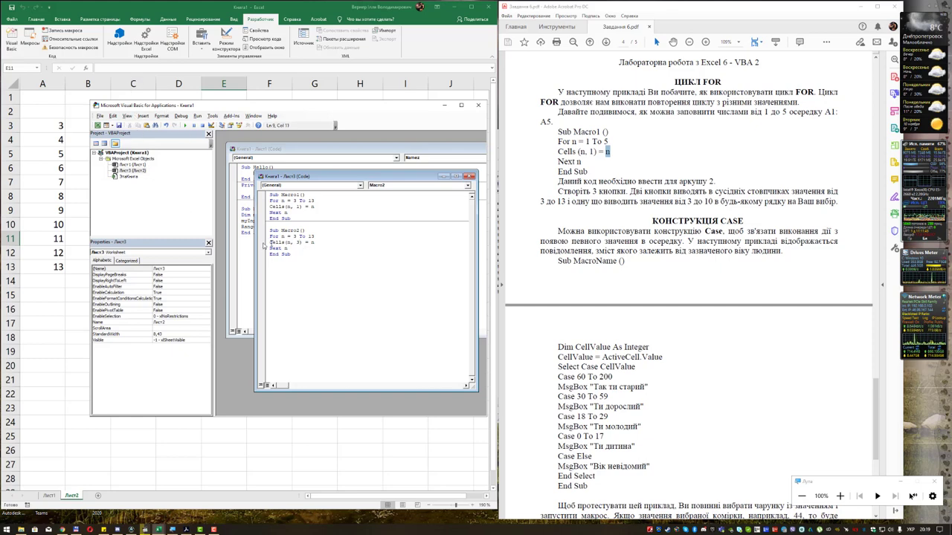
Paste another copy below as Macro3, looping For n = 3 To 10.
click(290, 254)
drag(289, 249, 269, 231)
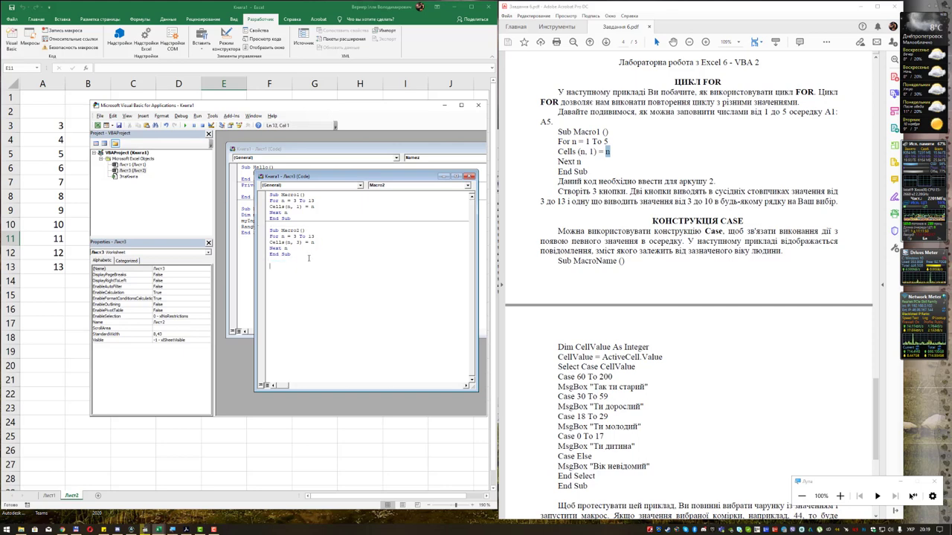
text(Sub Macro2() For n = 3 To 13 Cells(n, 3) = n Next n End Sub)
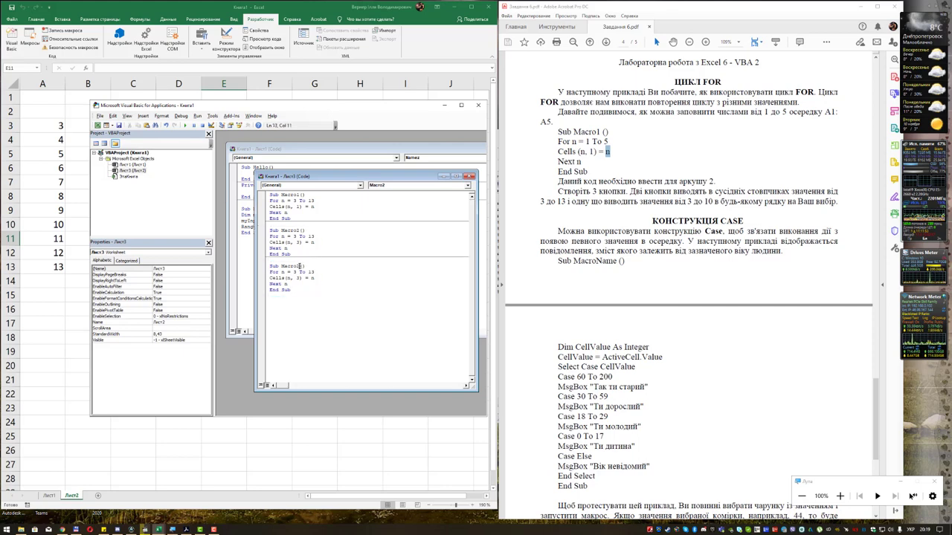
text(3)
text(0)
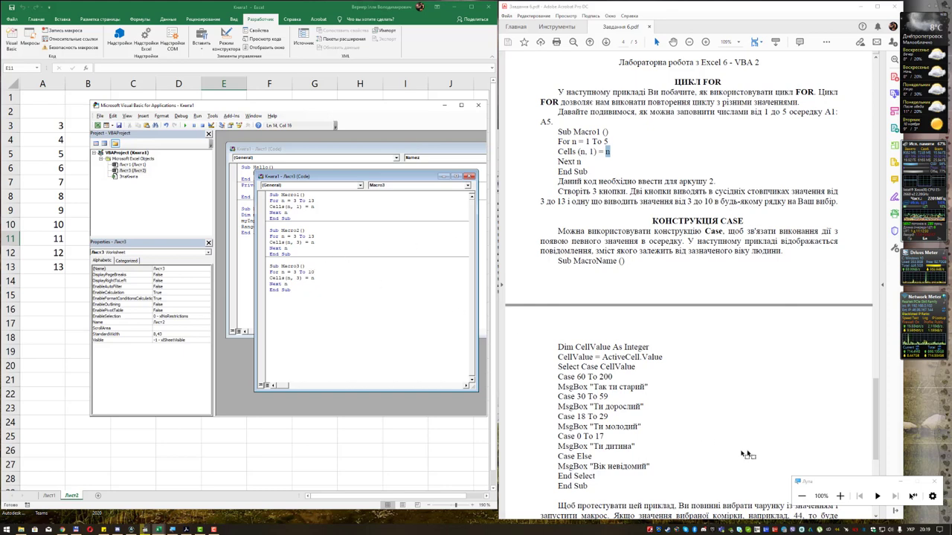
click(839, 496)
click(839, 496)
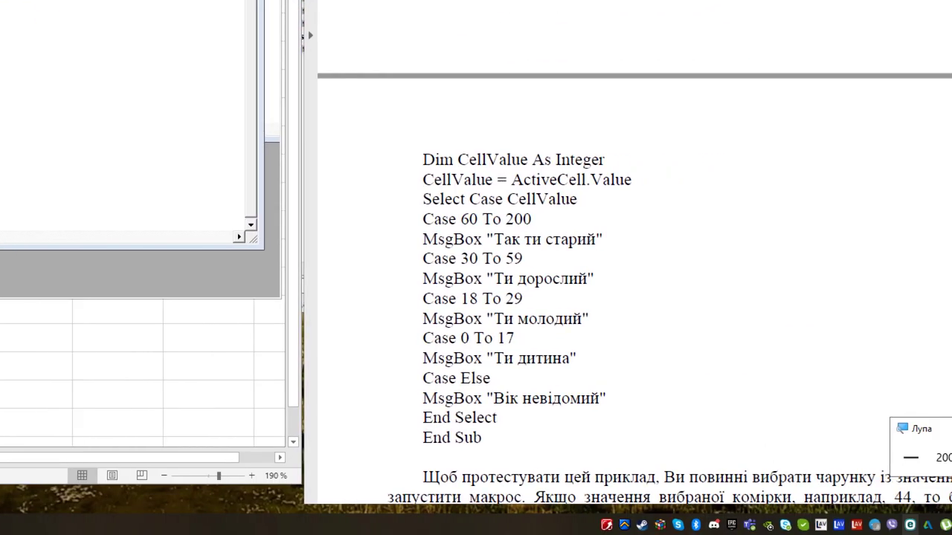
click(802, 496)
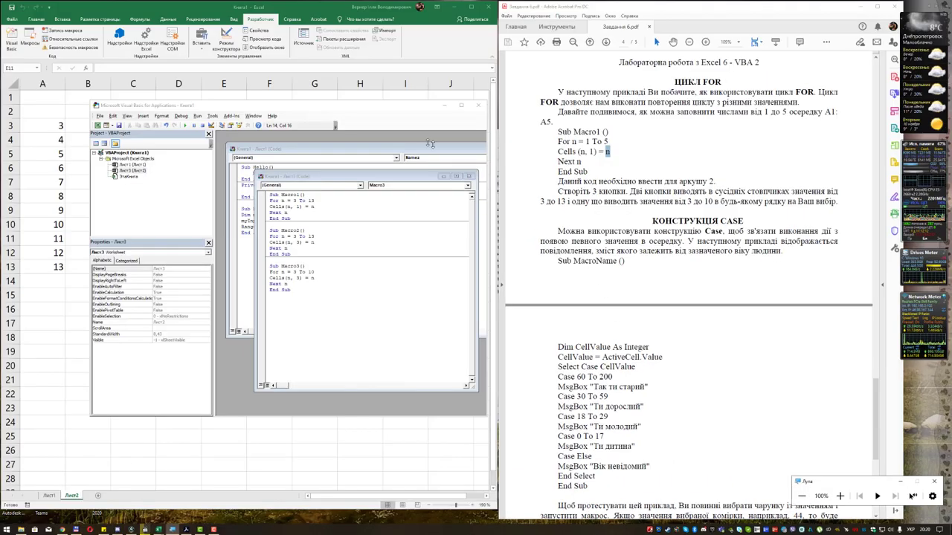
Close the VBA editor and draw Кнопка 2 right of Кнопка 1, assigned to Macro2.
click(448, 125)
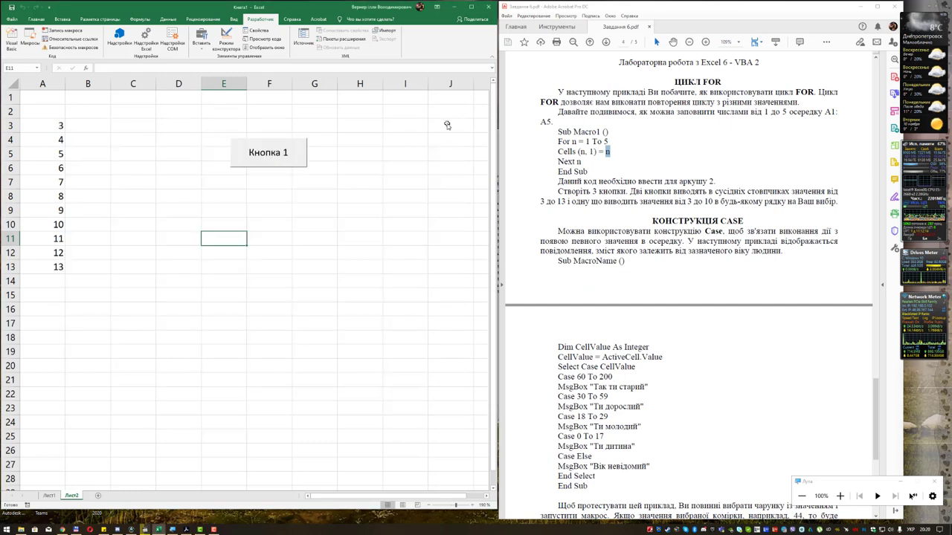
click(201, 45)
click(196, 64)
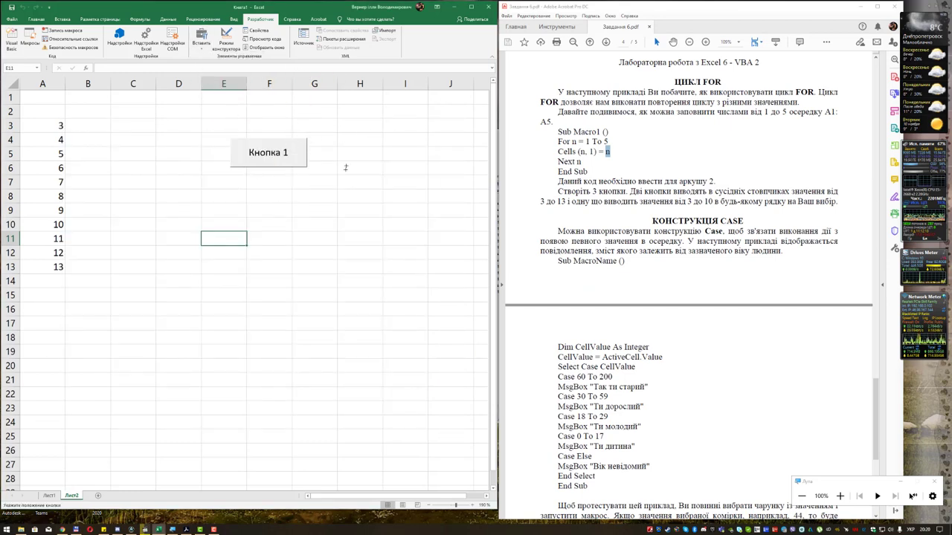
drag(341, 143, 429, 171)
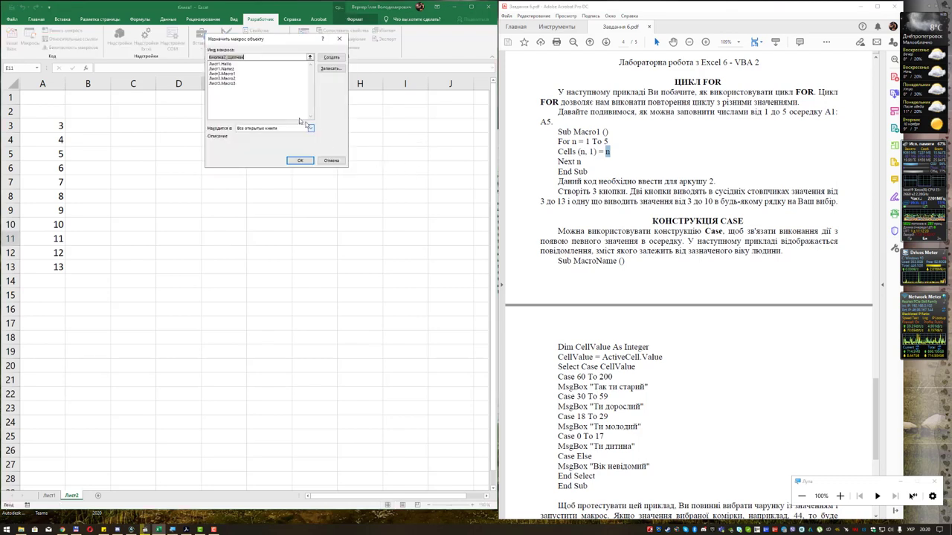
click(234, 78)
click(300, 161)
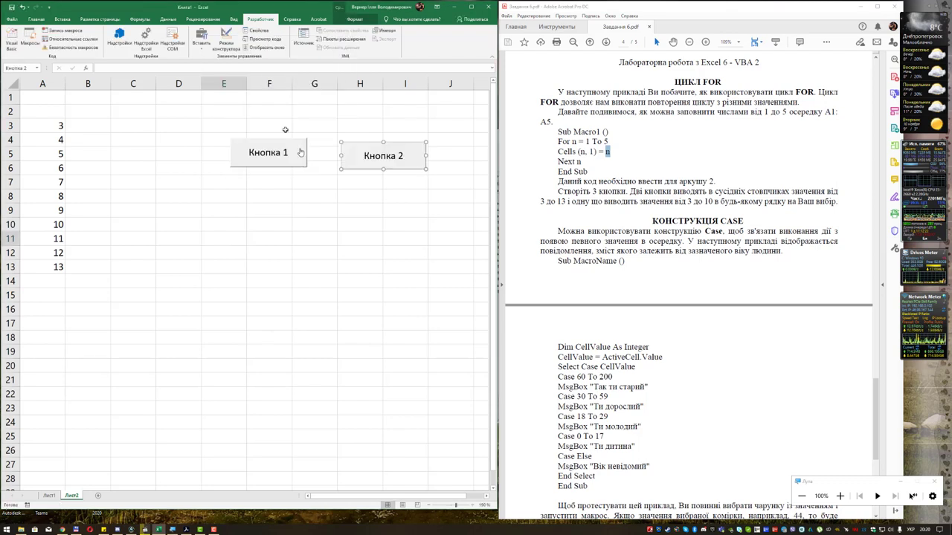
Draw Кнопка 3 below the other two buttons, assigned to Macro3.
click(201, 37)
click(198, 65)
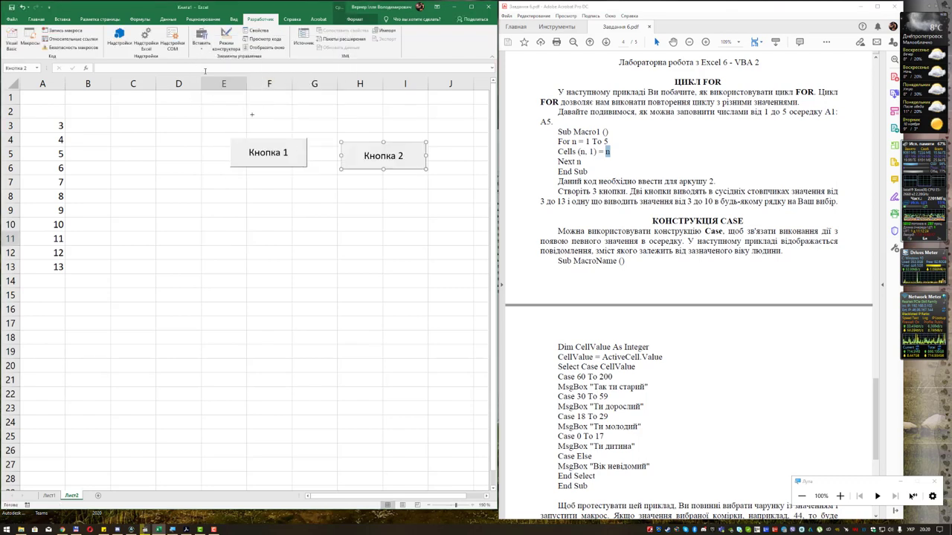
drag(281, 194, 371, 225)
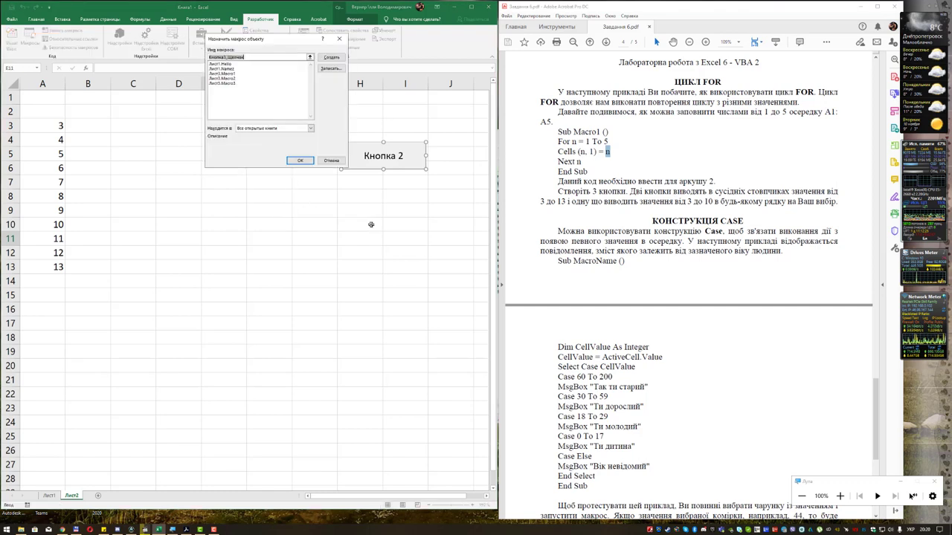
click(232, 82)
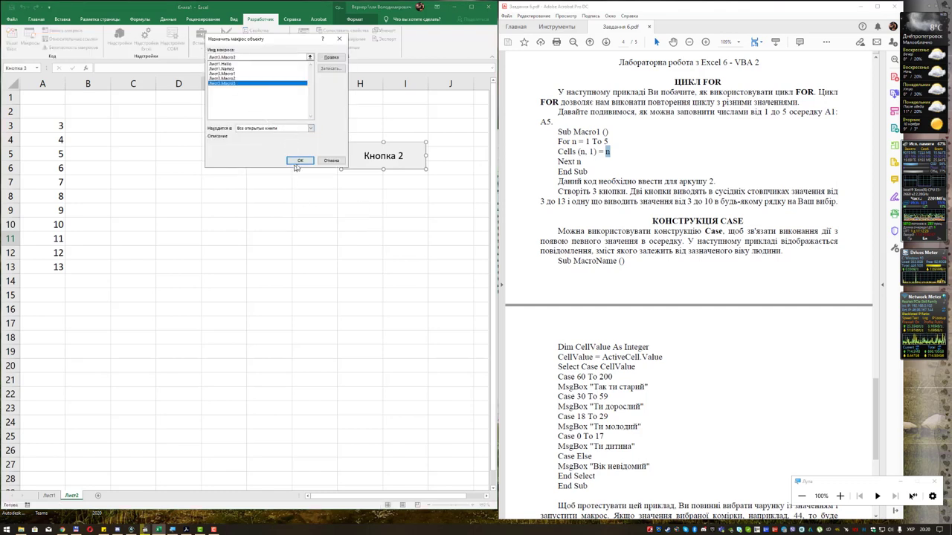
click(300, 161)
click(123, 126)
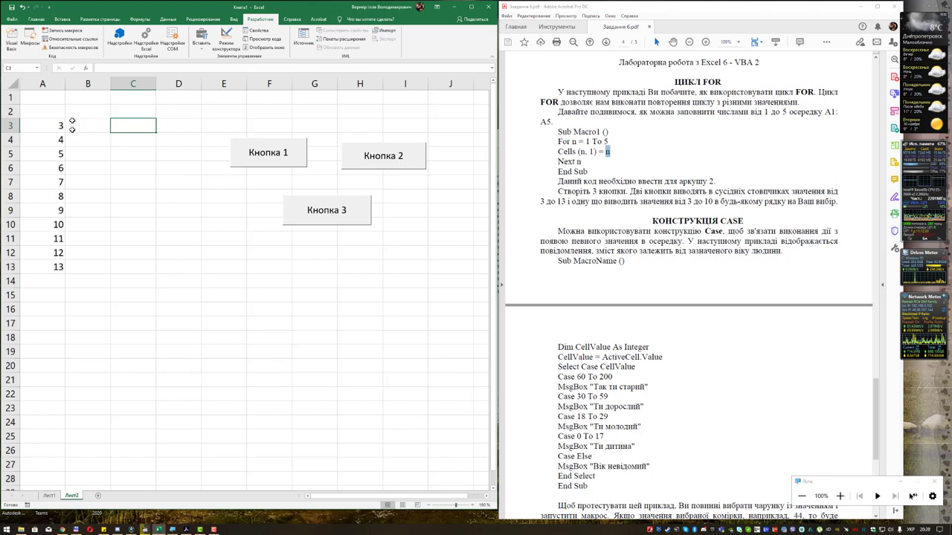
Clear column A, then run Кнопка 2 and Кнопка 1 to fill C3:C13 and A3:A13 with 3–13.
drag(72, 125, 94, 264)
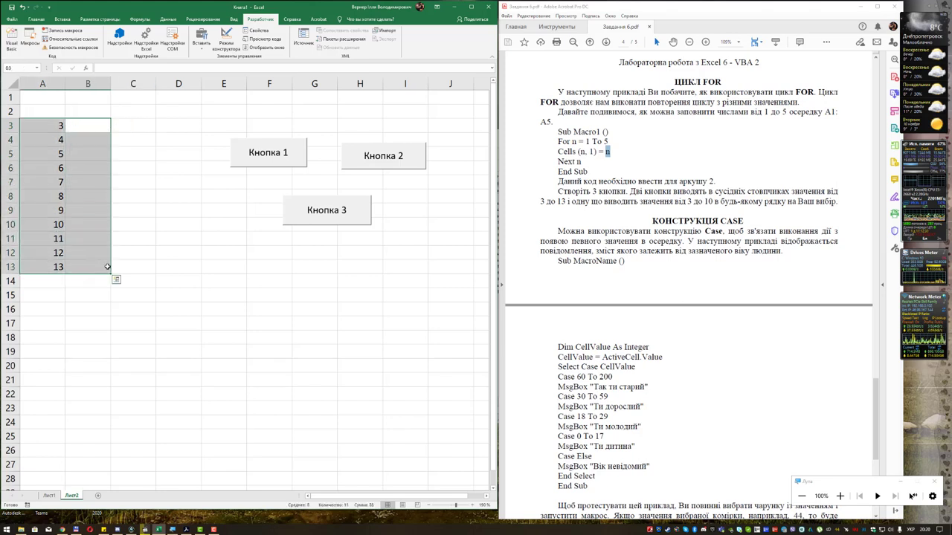
key(Delete)
click(176, 210)
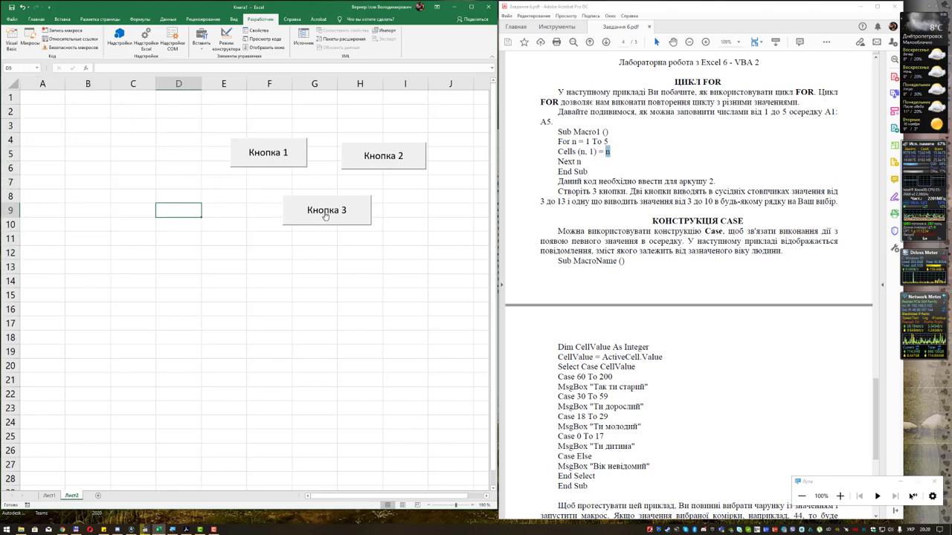
click(366, 167)
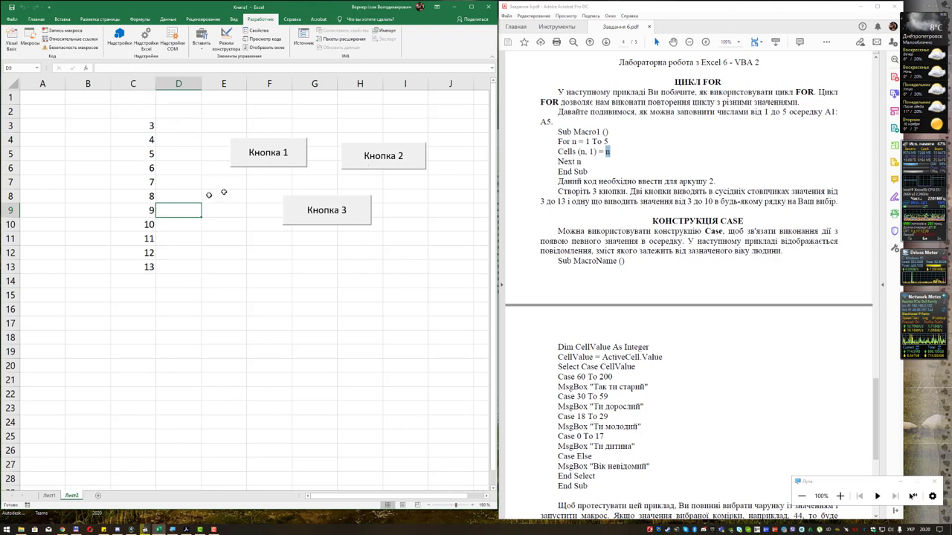
click(266, 163)
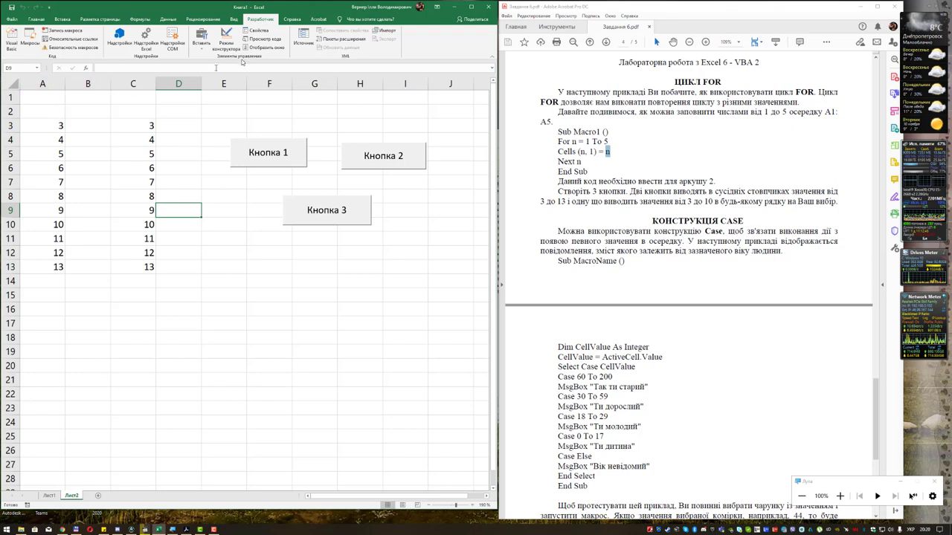
click(12, 41)
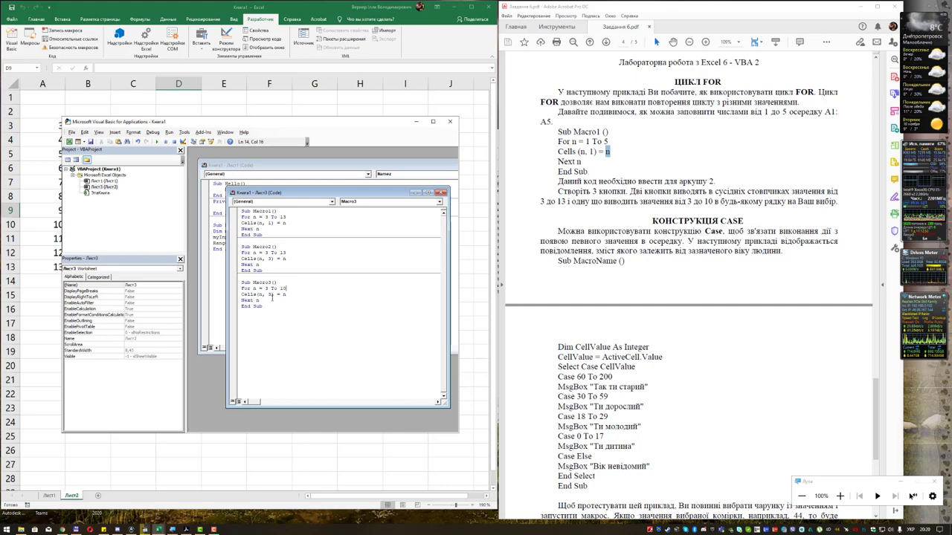
Change Macro3 to write into Cells(n, 5) and close the code editor.
text(3)
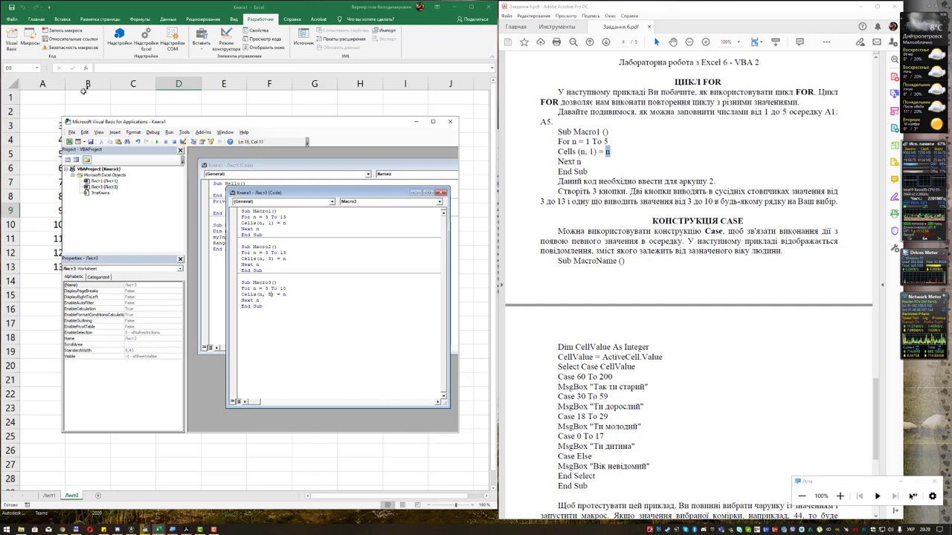
click(450, 122)
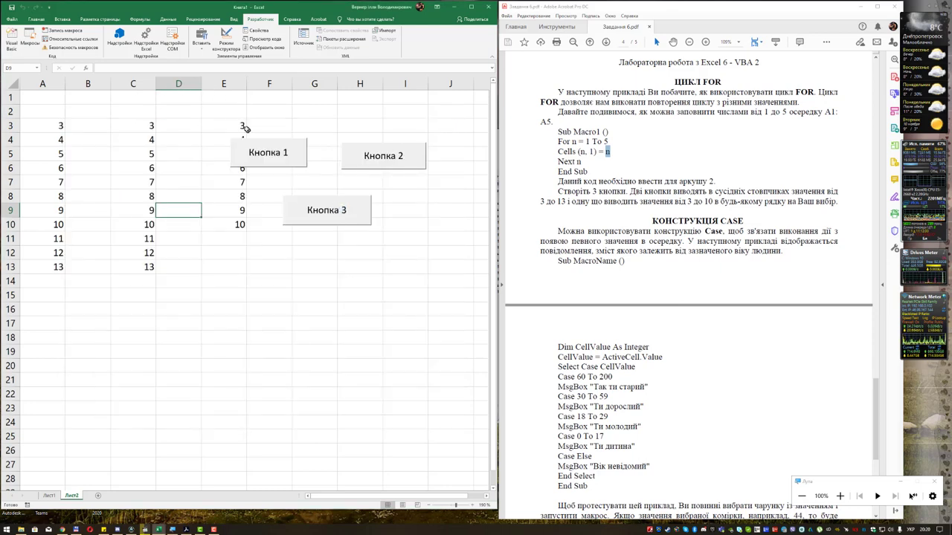
Reposition Кнопка 1 higher and to the right so column E's 3–10 values are visible.
right_click(288, 147)
key(Escape)
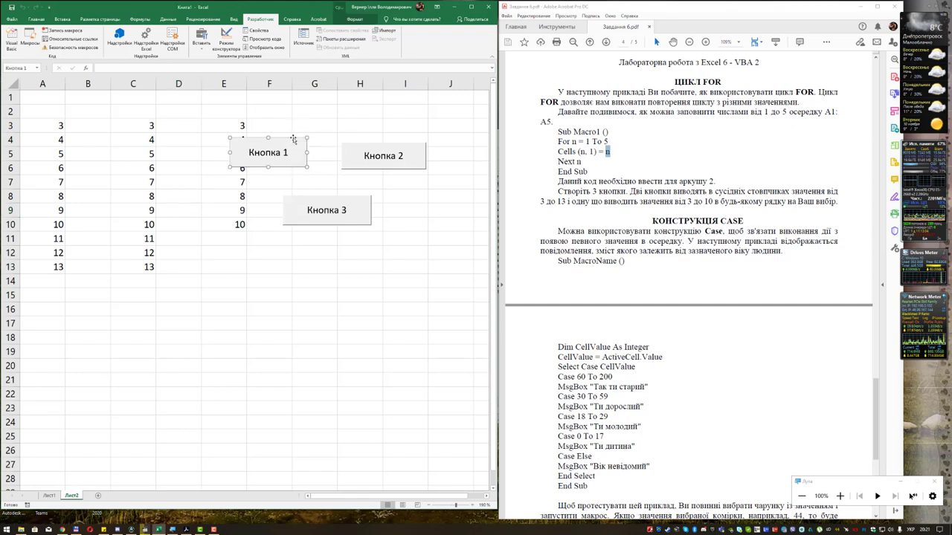
drag(304, 131, 337, 102)
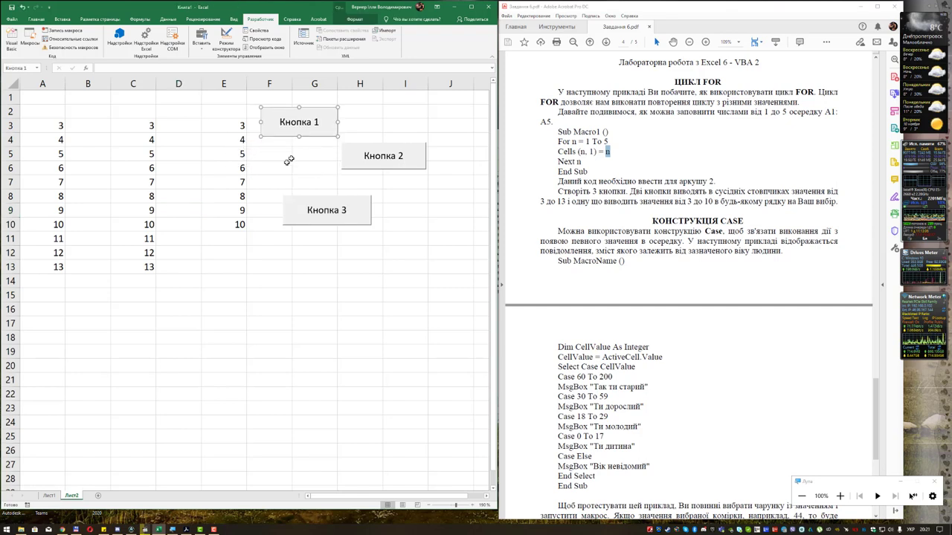
key(Escape)
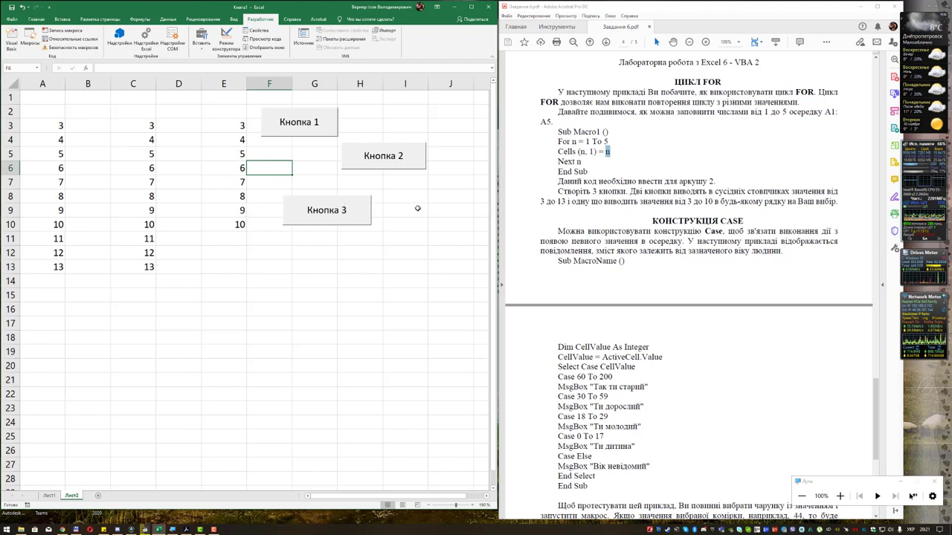
scroll(397, 203, down, 2)
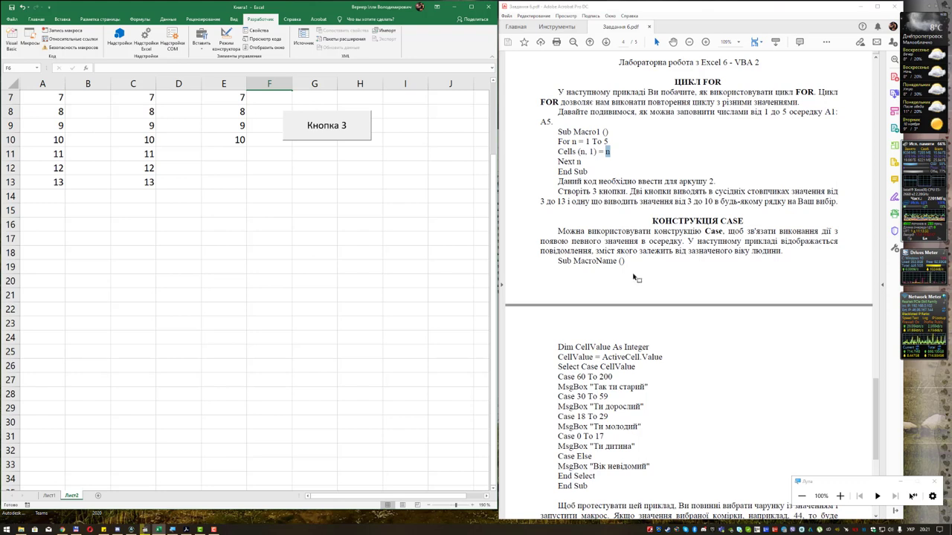
Scroll the PDF to the КОНСТРУКЦІЯ CASE code and example, then select cell B19.
scroll(636, 278, down, 1)
scroll(636, 278, down, 1)
scroll(634, 276, down, 1)
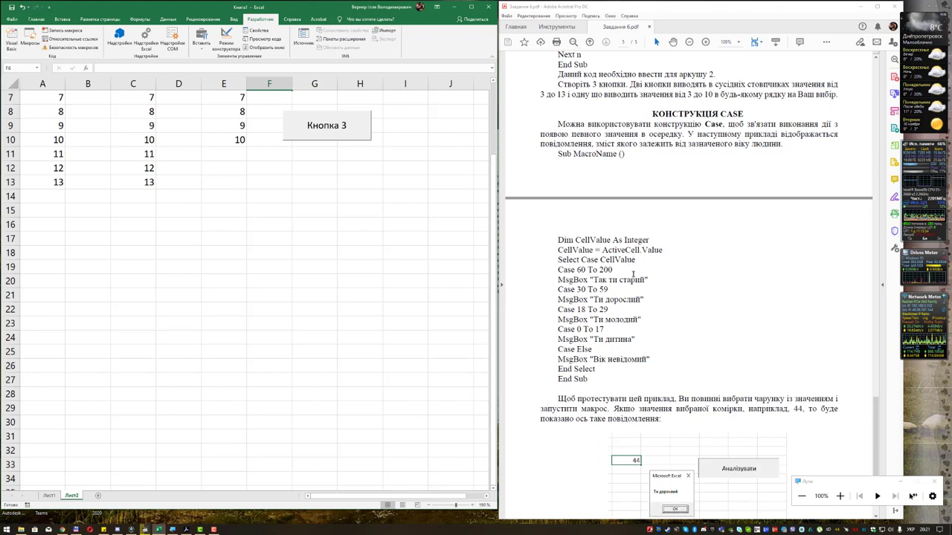
scroll(633, 275, down, 1)
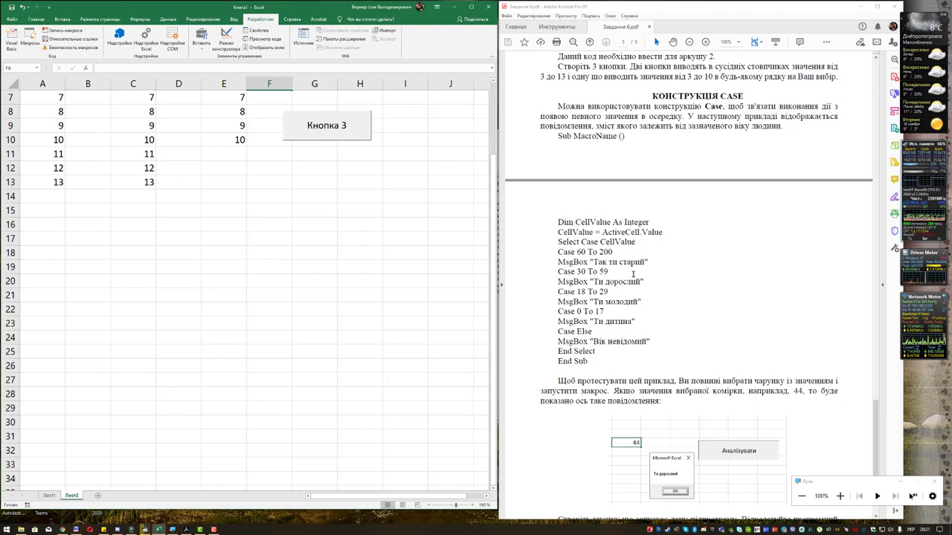
scroll(633, 273, down, 2)
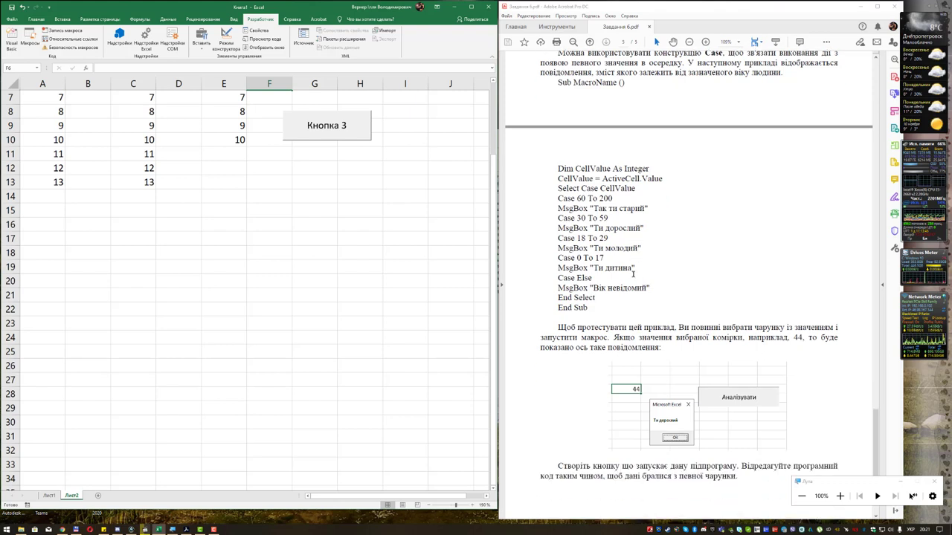
scroll(632, 273, down, 1)
scroll(633, 274, down, 2)
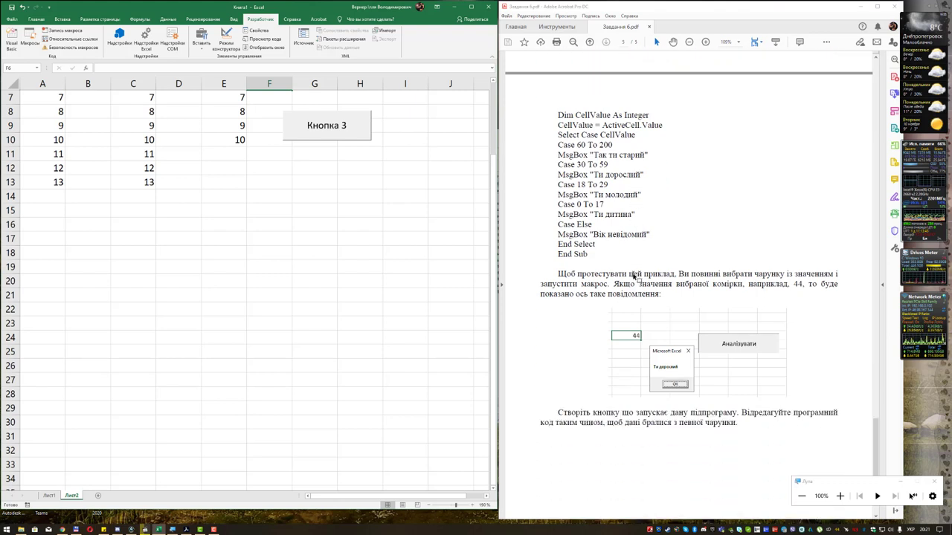
click(87, 269)
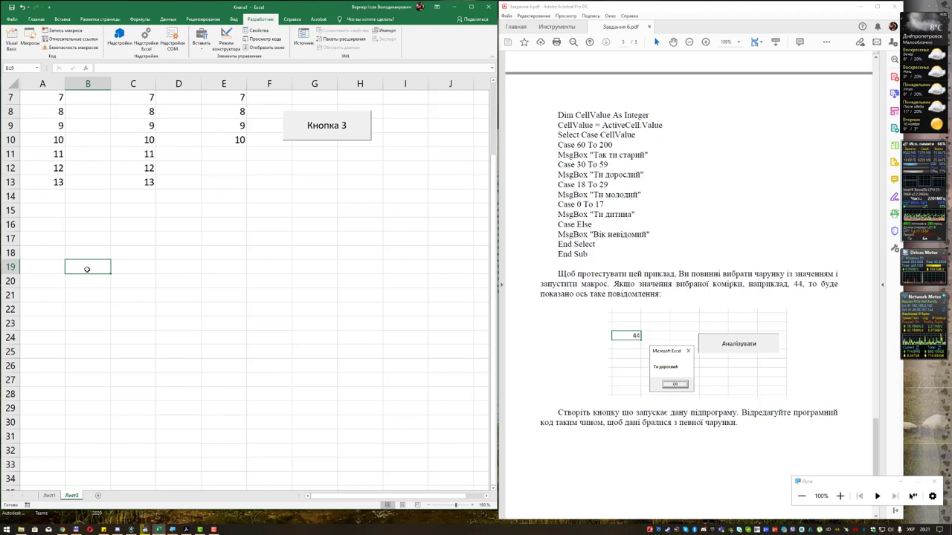
Enter the test age 50 in cell B19.
text(50)
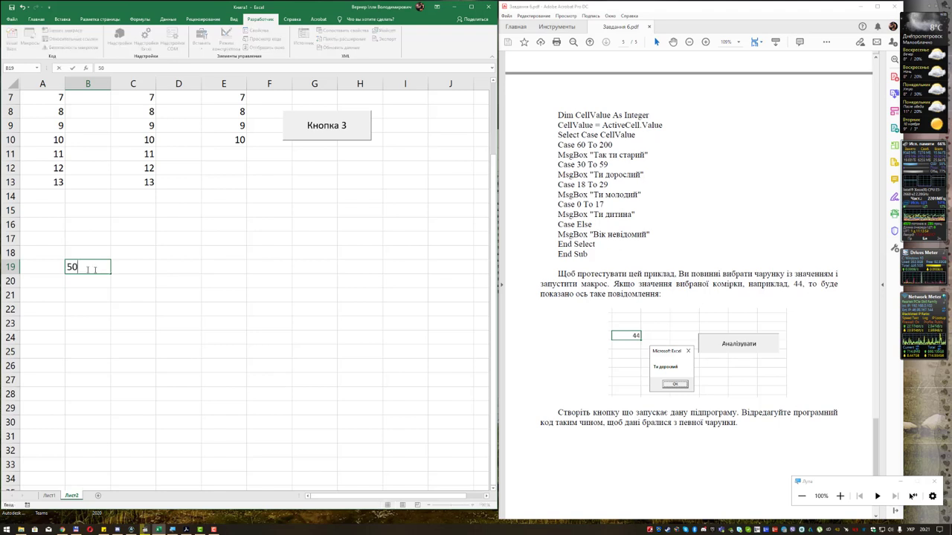
click(119, 275)
click(301, 266)
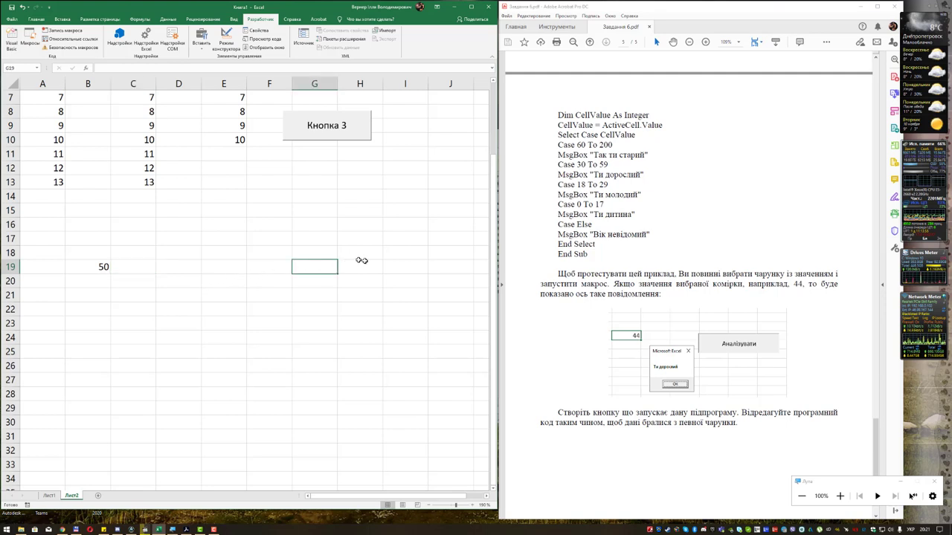
scroll(669, 279, up, 2)
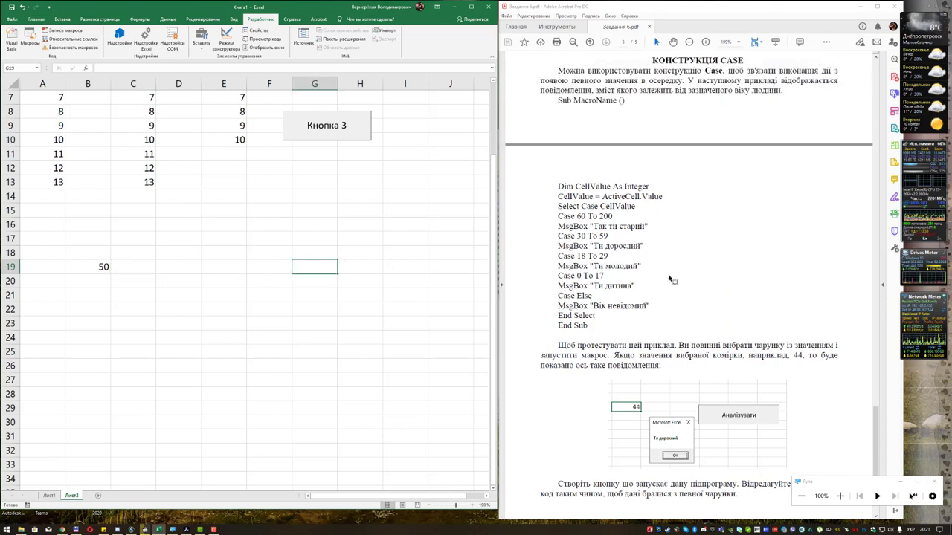
In the VBA editor, paste Sub MacroName () and the Case code copied from the PDF below Macro3.
click(11, 39)
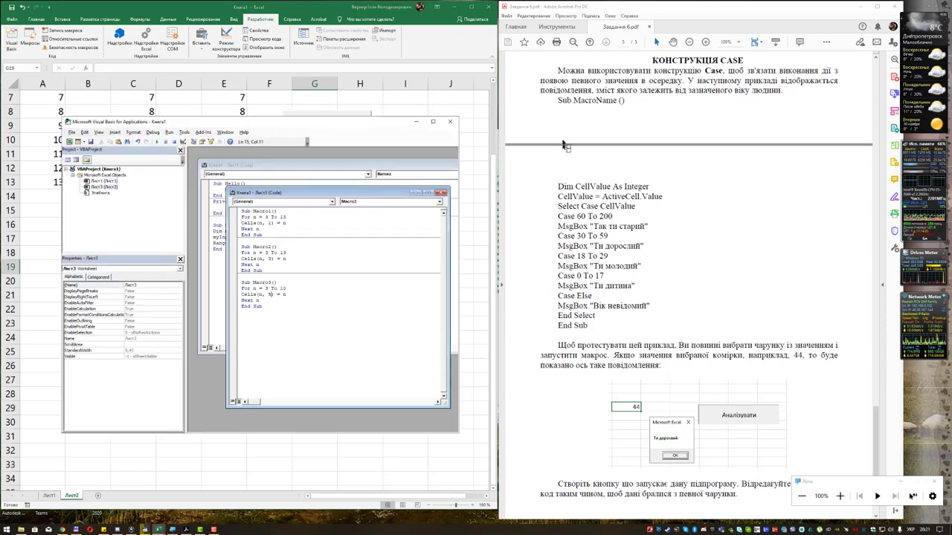
drag(556, 100, 624, 101)
key(ctrl+c)
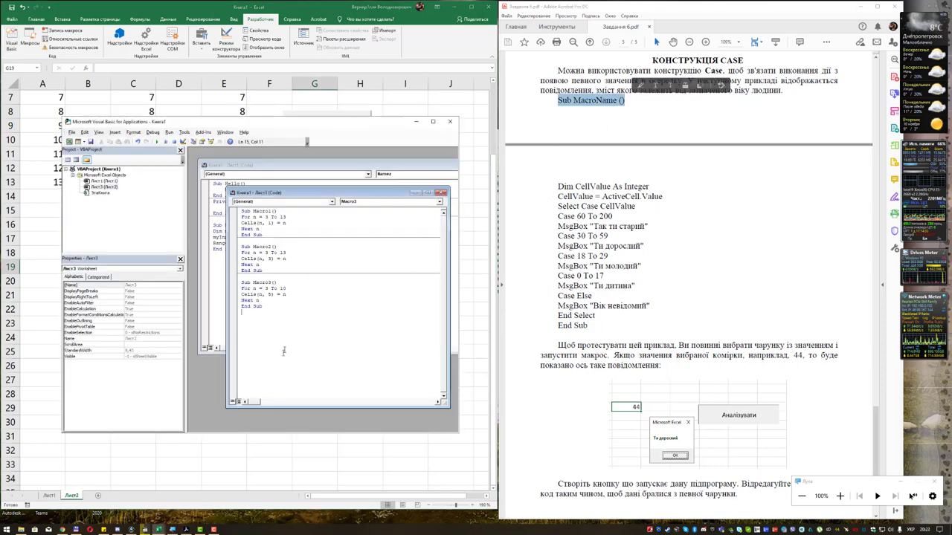
click(292, 322)
key(ctrl+v)
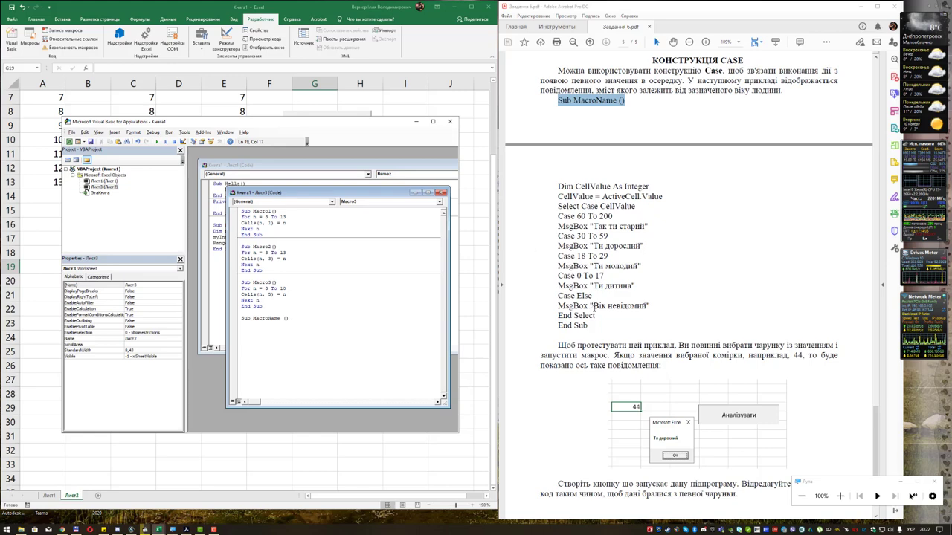
click(591, 325)
drag(574, 315, 557, 186)
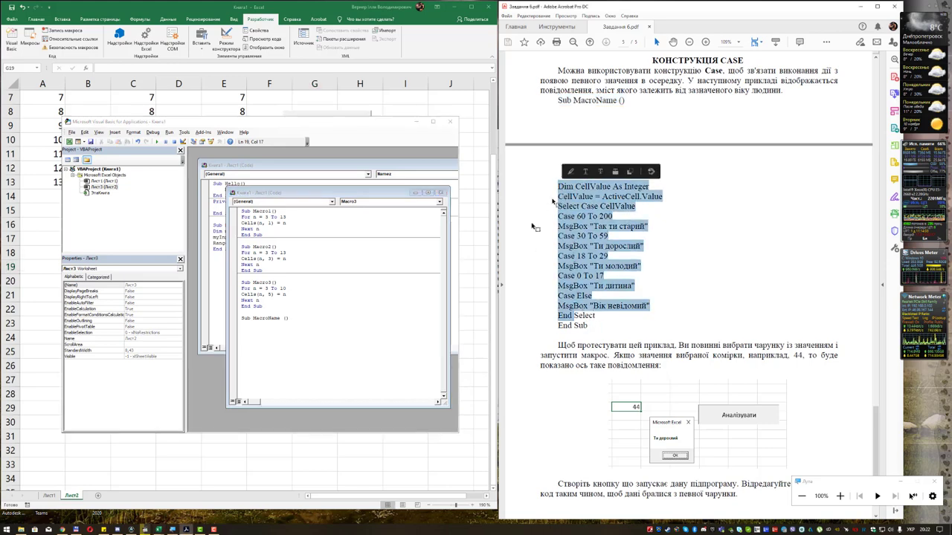
click(277, 331)
text(Dim CellValue As Integer CellValue = ActiveCell.Value Select Case CellValue Case 60 To 200 MsgBox "Так ти старий" Case 30 To 59 MsgBox "Ти дорослий" Case 18 To 29 MsgBox "Ти молодий" Case 0 To 17 MsgBox "Ти дитина" Case Else MsgBox "Вік невідомий" End)
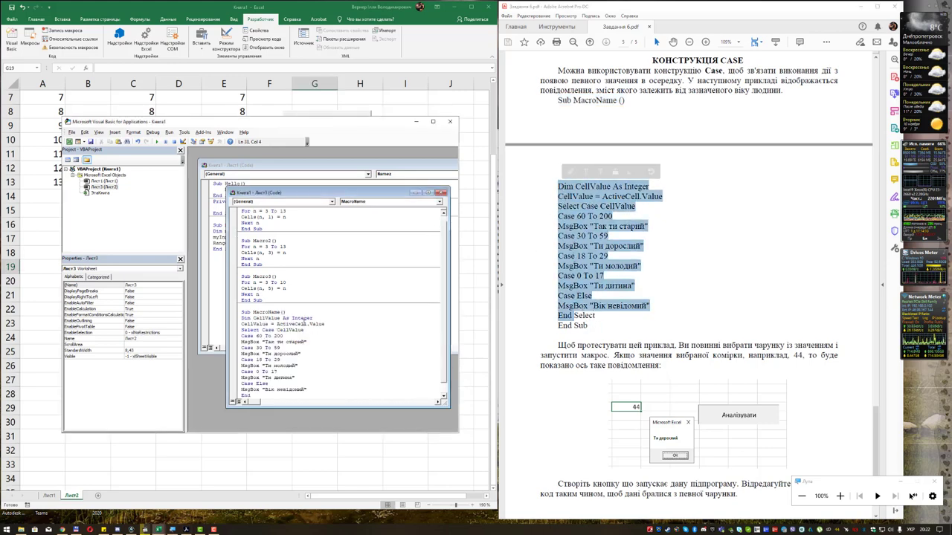
scroll(588, 227, up, 1)
Highlight CellValue, ActiveCell and the Select Case CellValue line in the PDF code.
scroll(587, 227, up, 1)
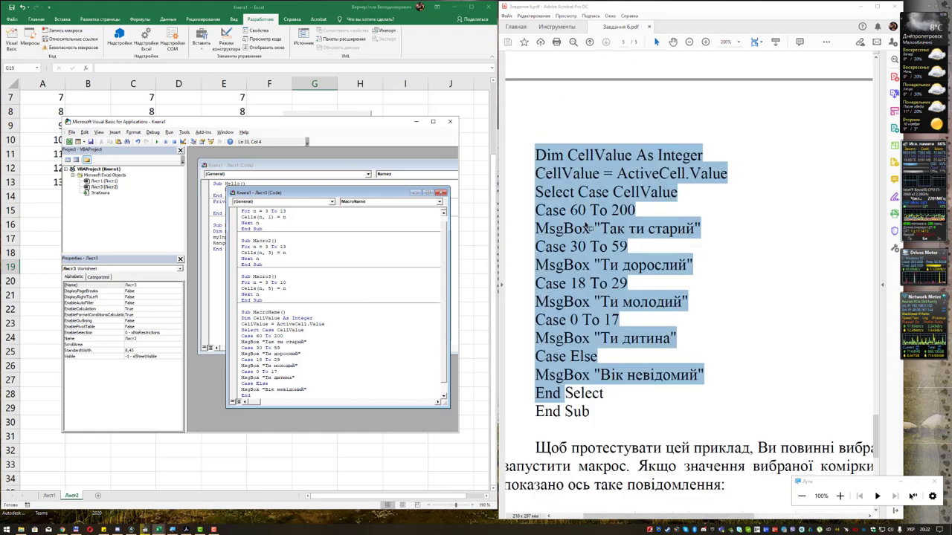
click(614, 219)
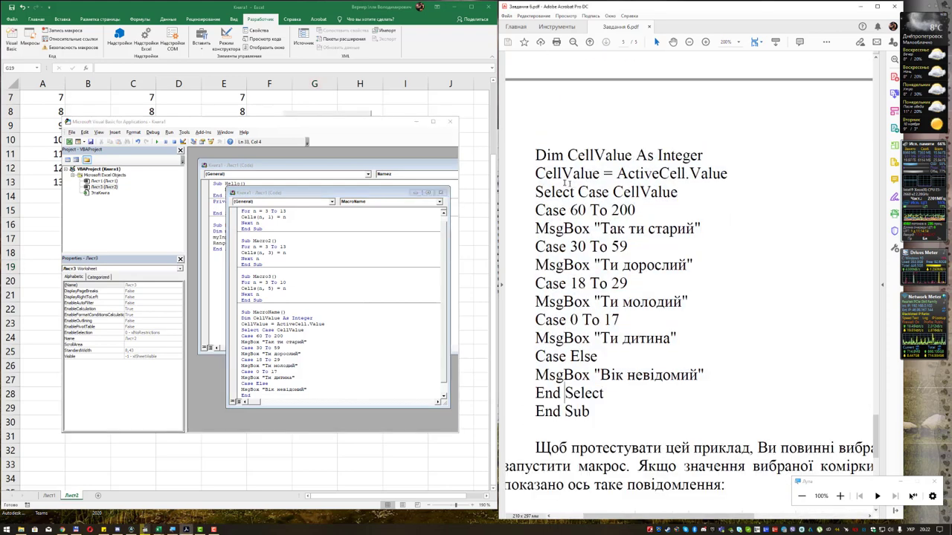
drag(535, 173, 600, 174)
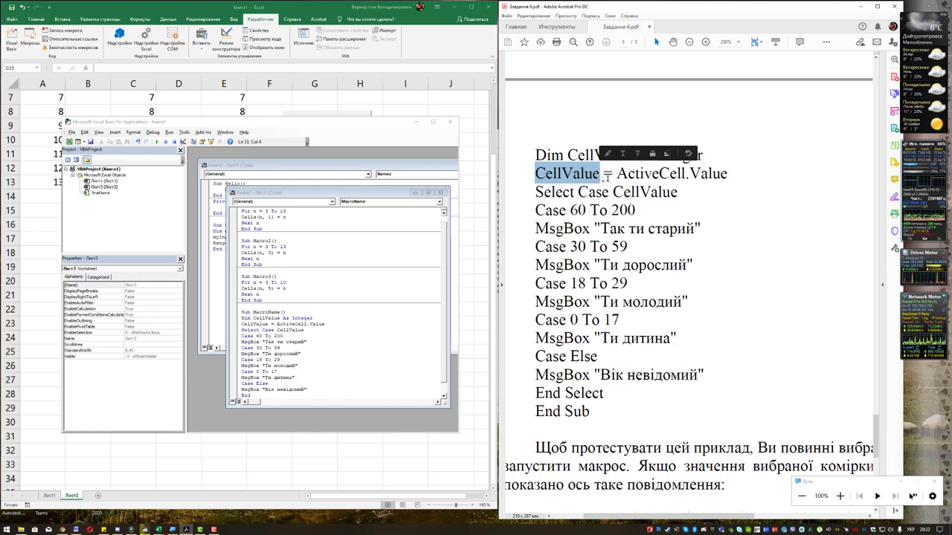
click(635, 173)
drag(616, 173, 686, 173)
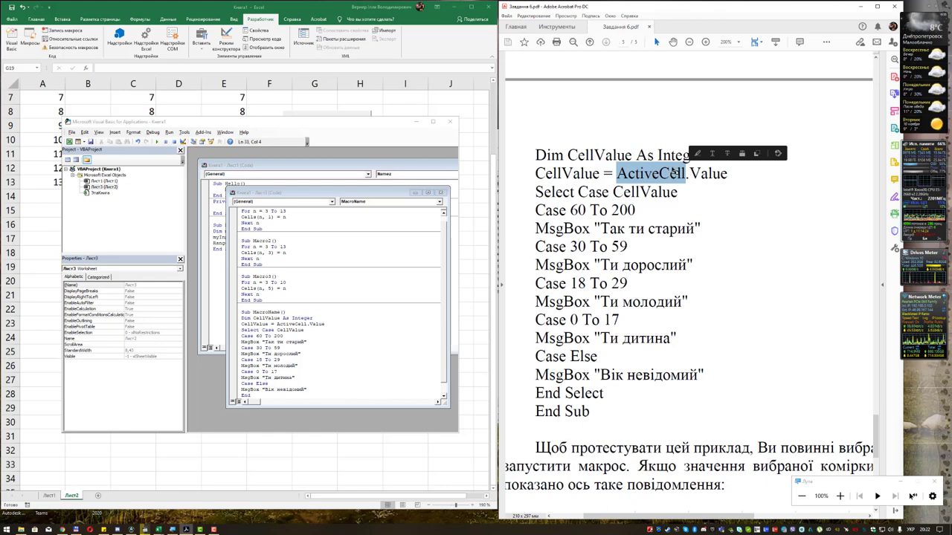
drag(535, 192, 658, 195)
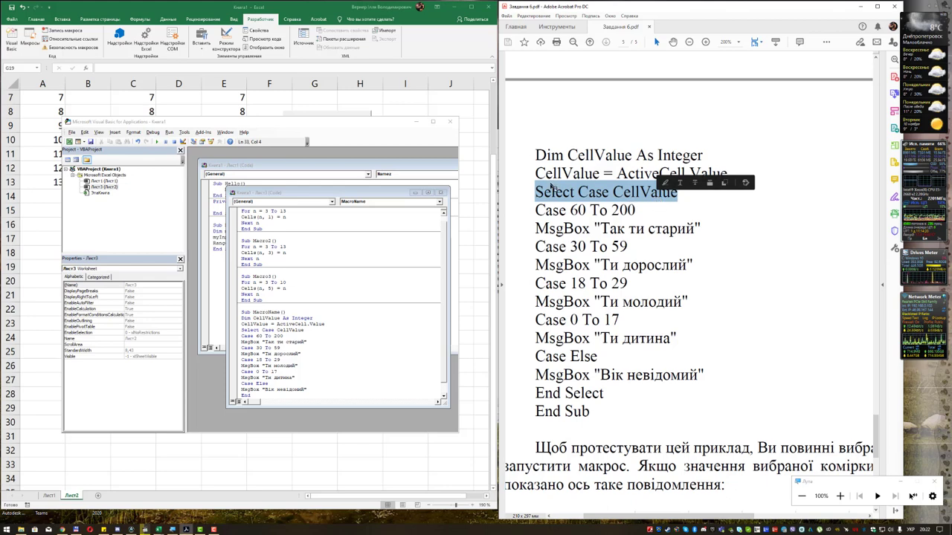
click(642, 195)
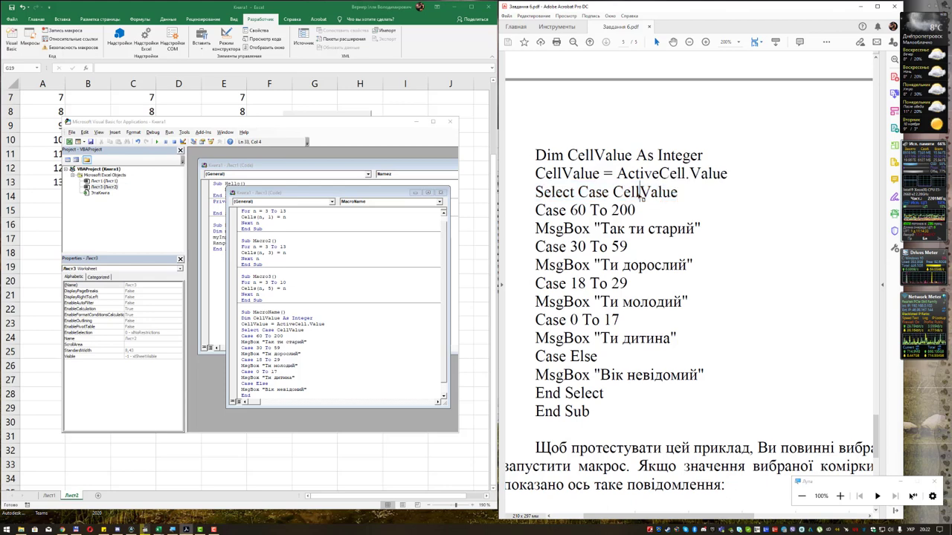
double_click(642, 194)
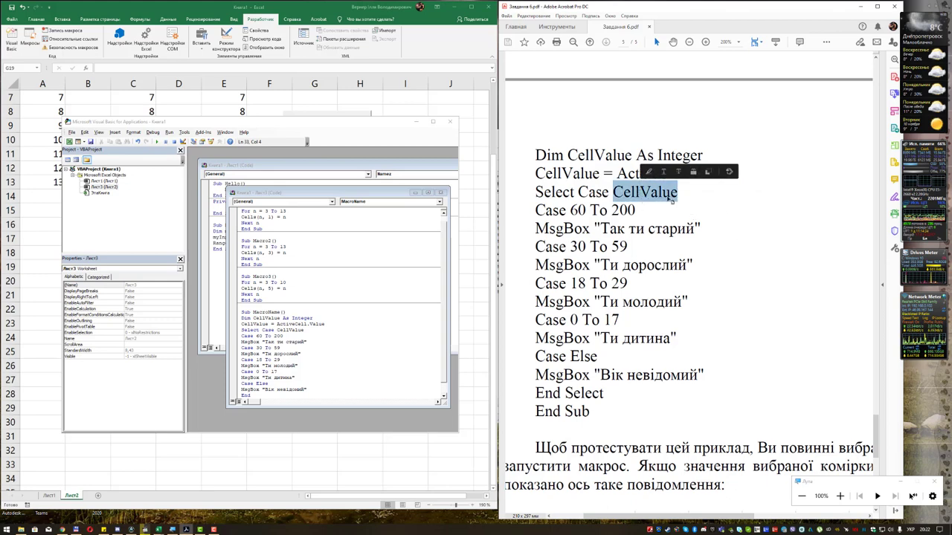
Point out the first Case, the 30 To 59 Case and their MsgBox lines.
double_click(546, 210)
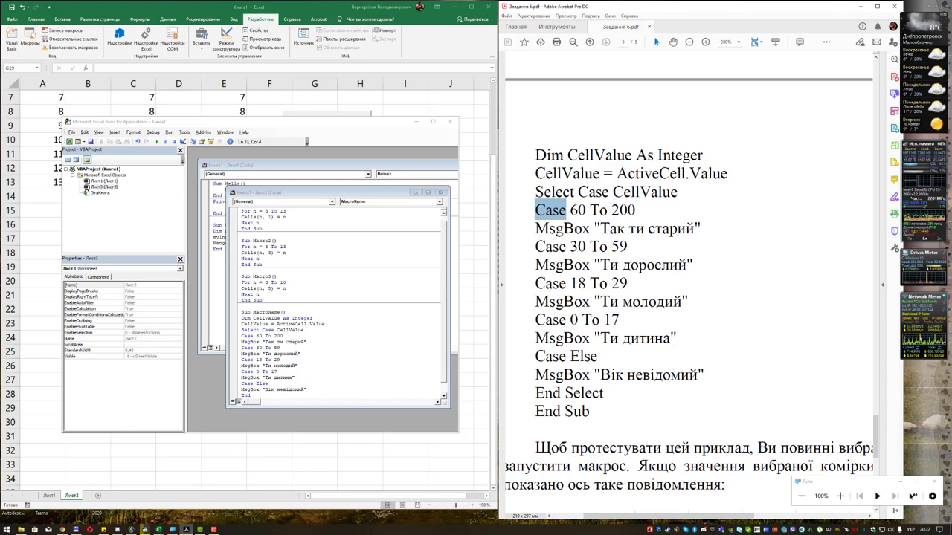
double_click(577, 229)
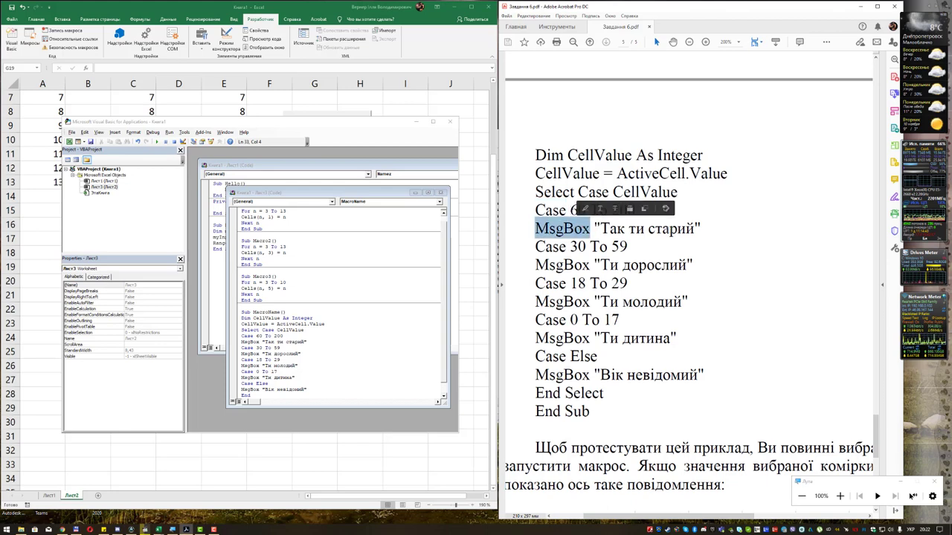
double_click(564, 247)
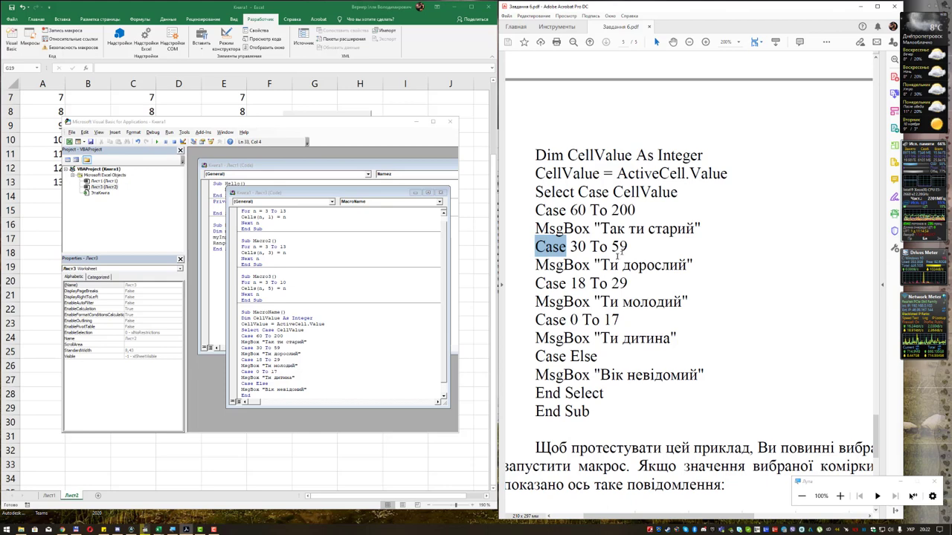
double_click(580, 265)
scroll(672, 261, down, 1)
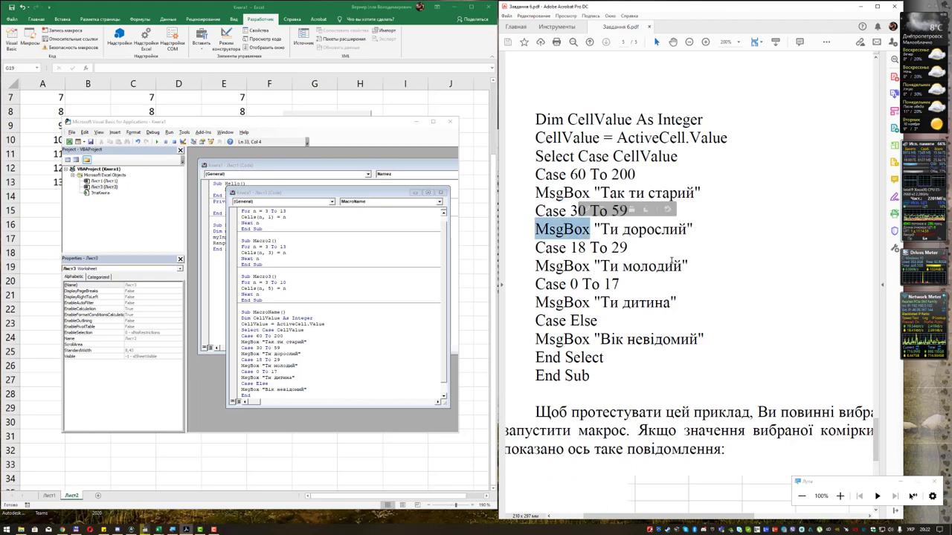
scroll(672, 262, down, 1)
scroll(661, 213, down, 1)
Point out the 18 To 29 Case, Case Else and its unknown-age MsgBox, then close the VBA editor.
click(559, 195)
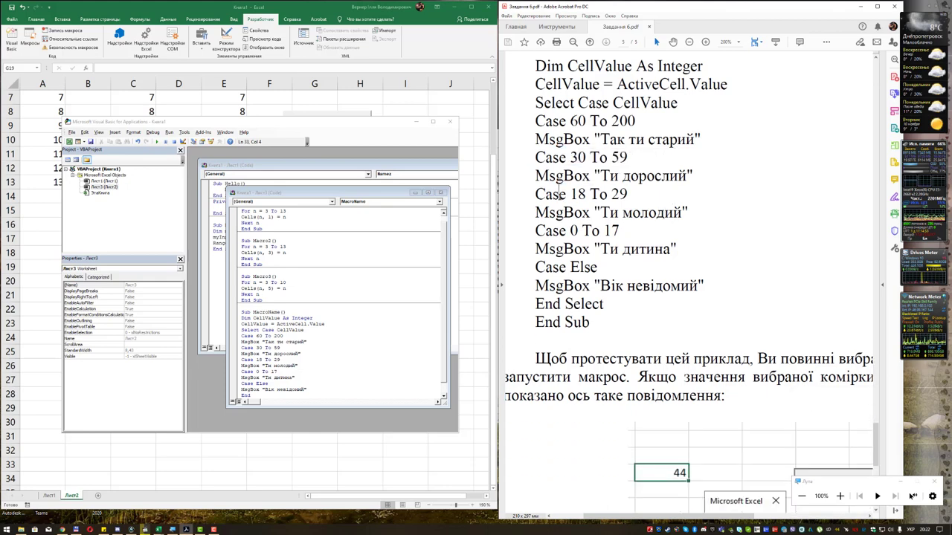
double_click(552, 196)
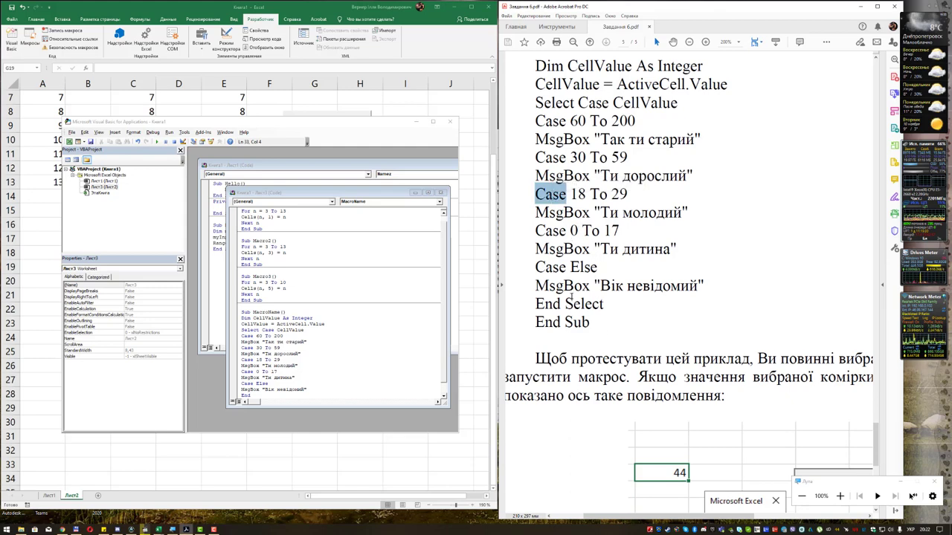
double_click(557, 268)
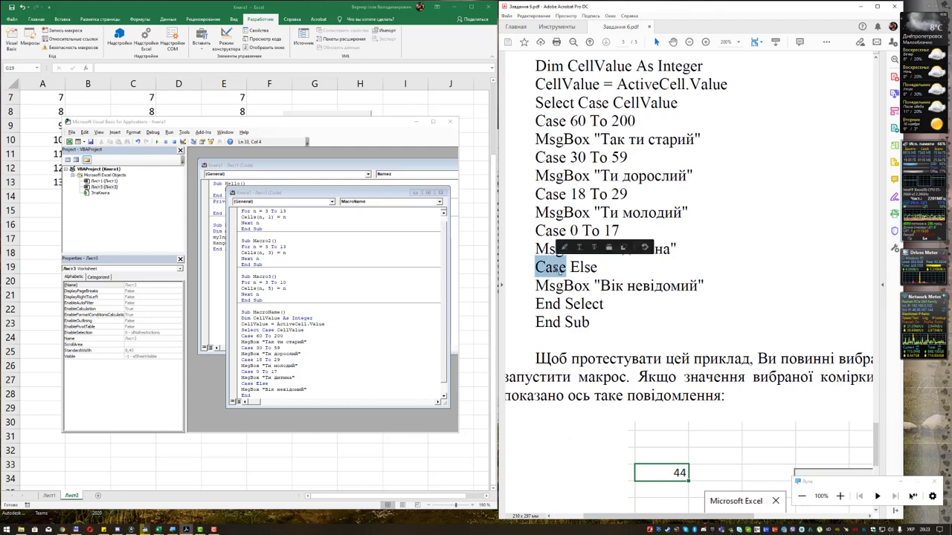
click(625, 268)
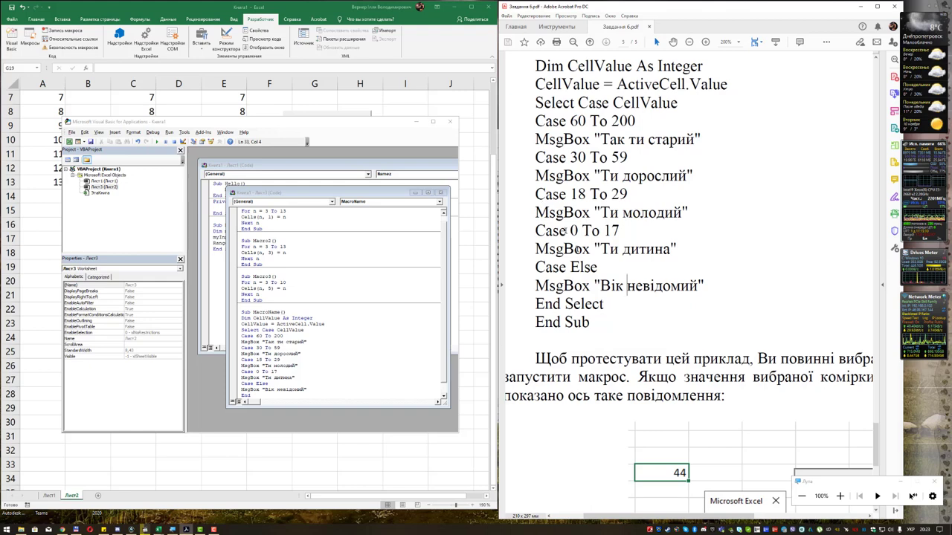
drag(536, 267, 597, 269)
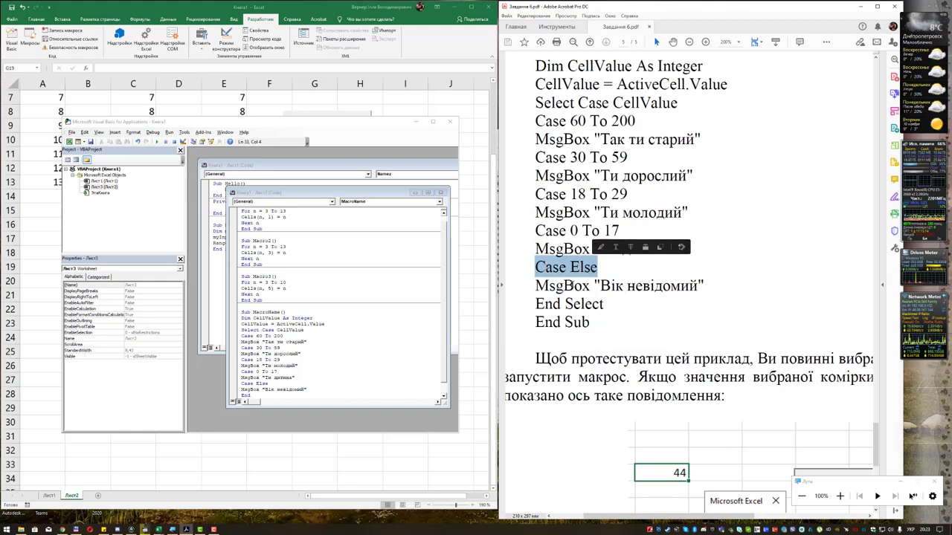
double_click(574, 285)
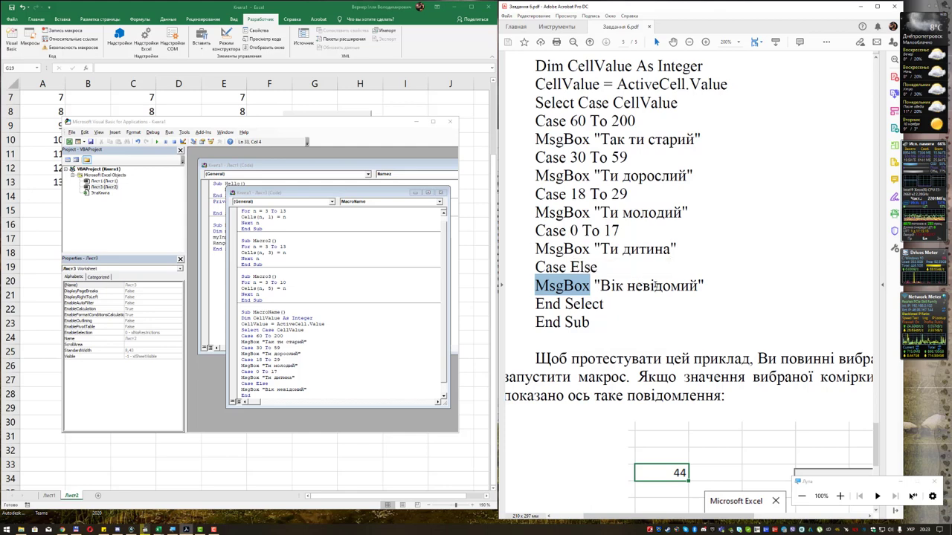
click(445, 123)
Draw a form button over G18:I20 and assign it the MacroName macro.
click(289, 223)
click(295, 254)
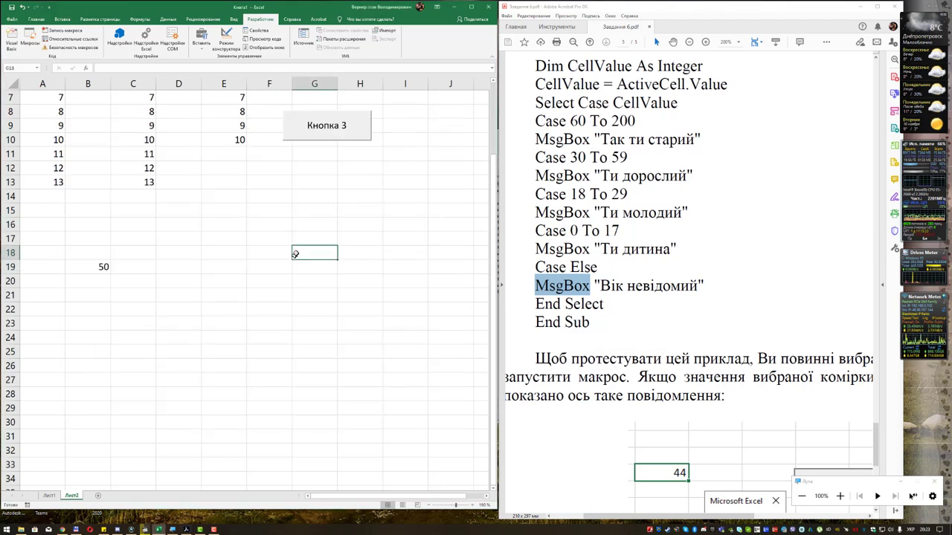
click(202, 42)
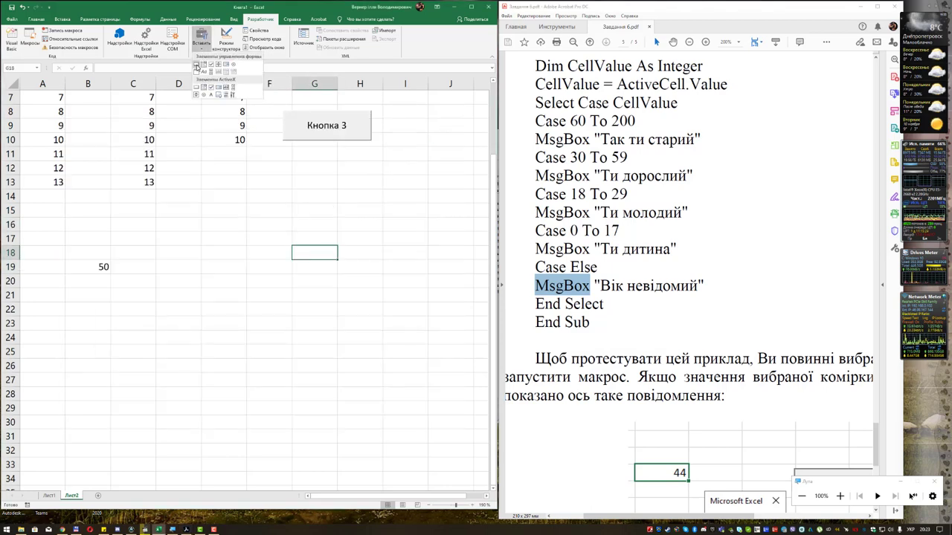
click(199, 67)
drag(282, 245, 386, 279)
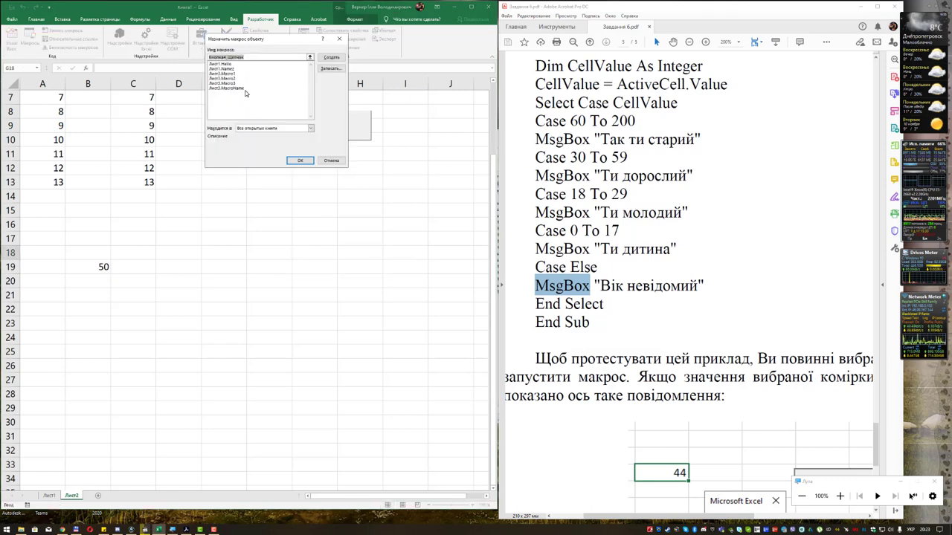
click(238, 68)
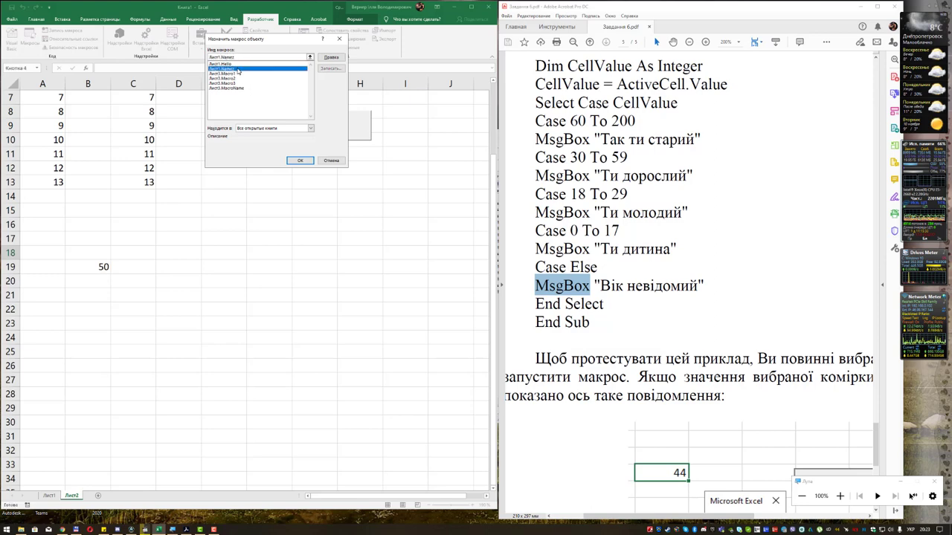
scroll(590, 185, up, 5)
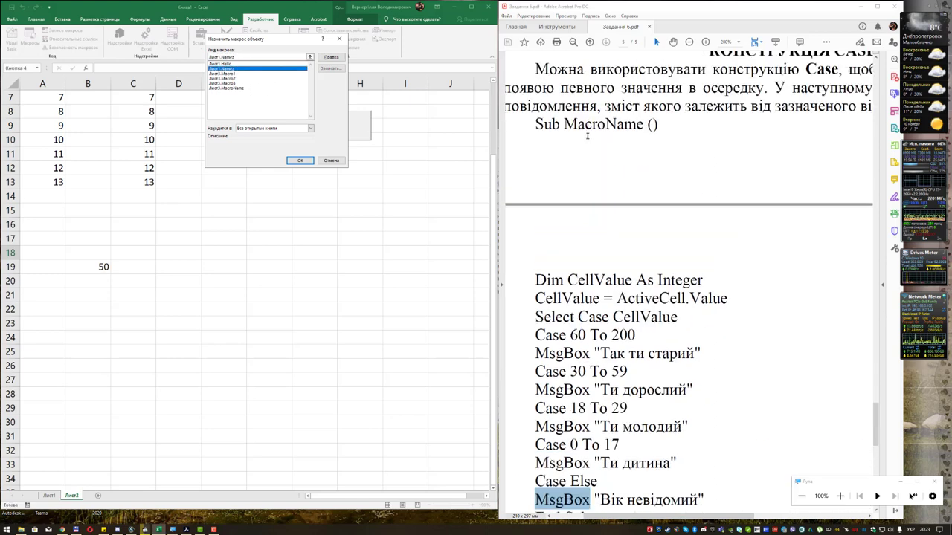
click(234, 88)
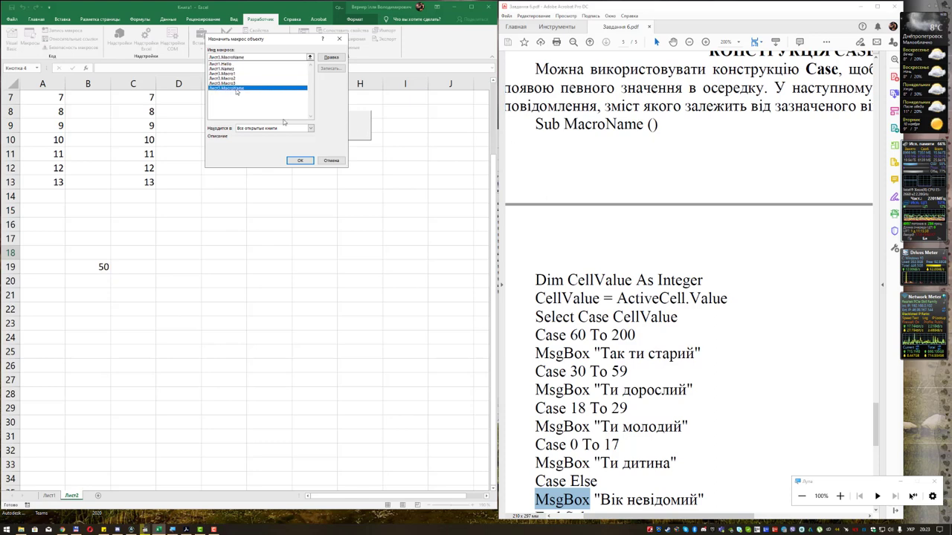
click(300, 161)
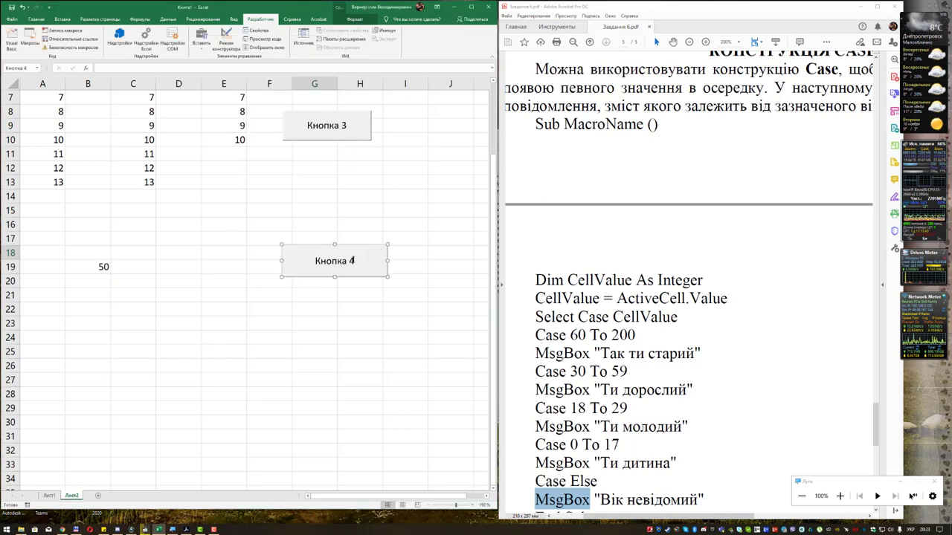
Relabel the new button 'Аналіз віку'.
click(349, 261)
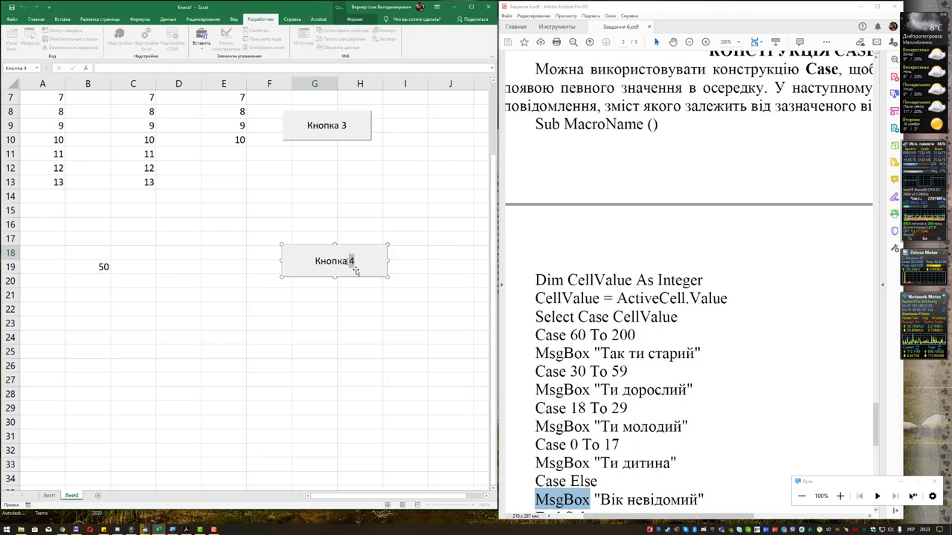
key(ctrl+a)
text(Анал)
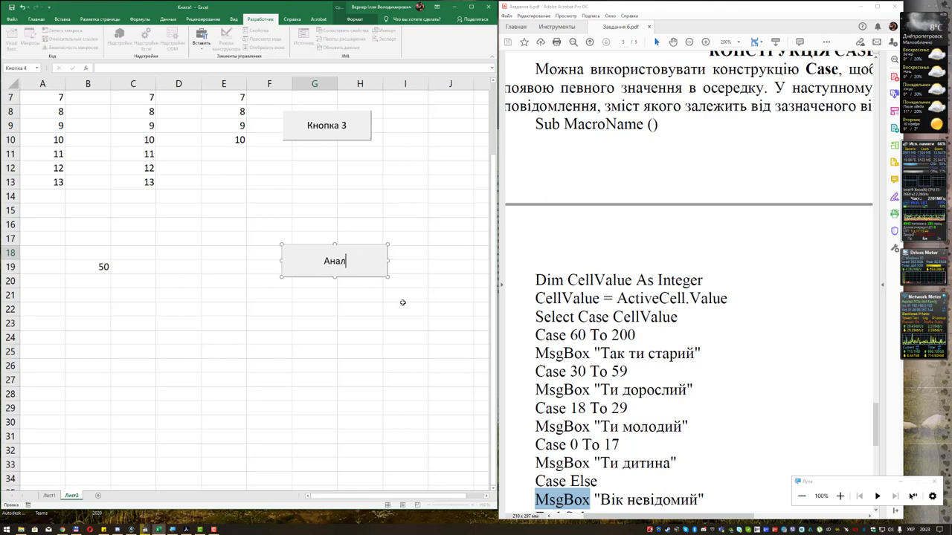
text(із вік)
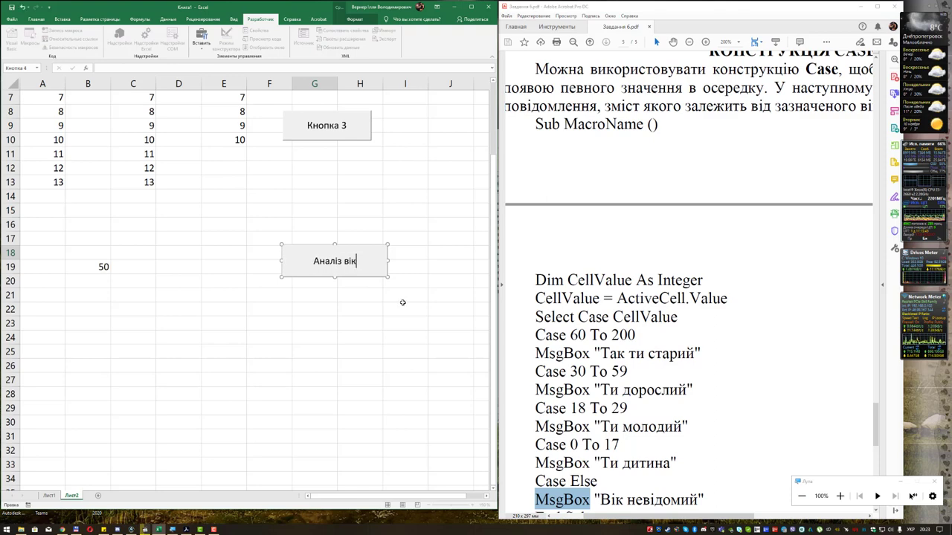
text(у)
click(134, 308)
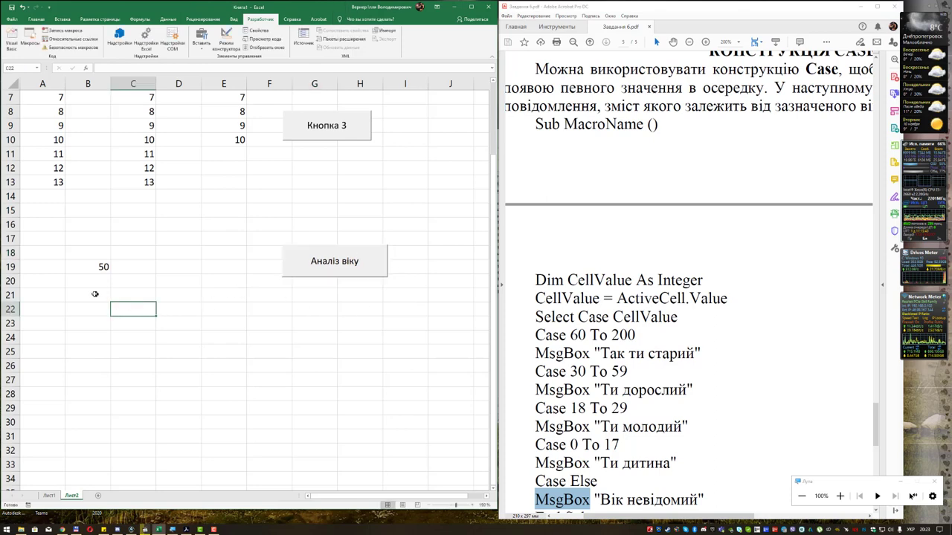
Enter test ages 20 in B21 and 140 in B23.
click(93, 299)
text(20)
key(Return)
key(Return)
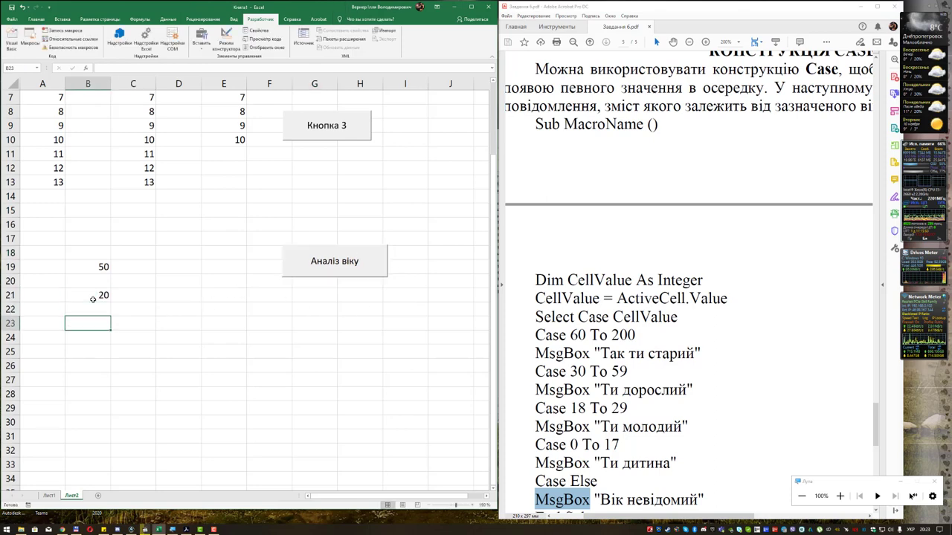
text(140)
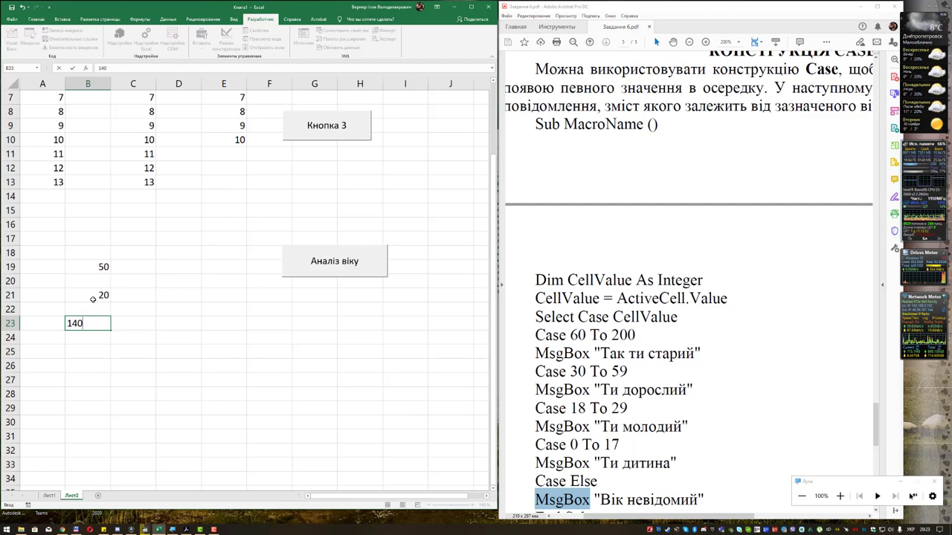
key(Return)
key(Return)
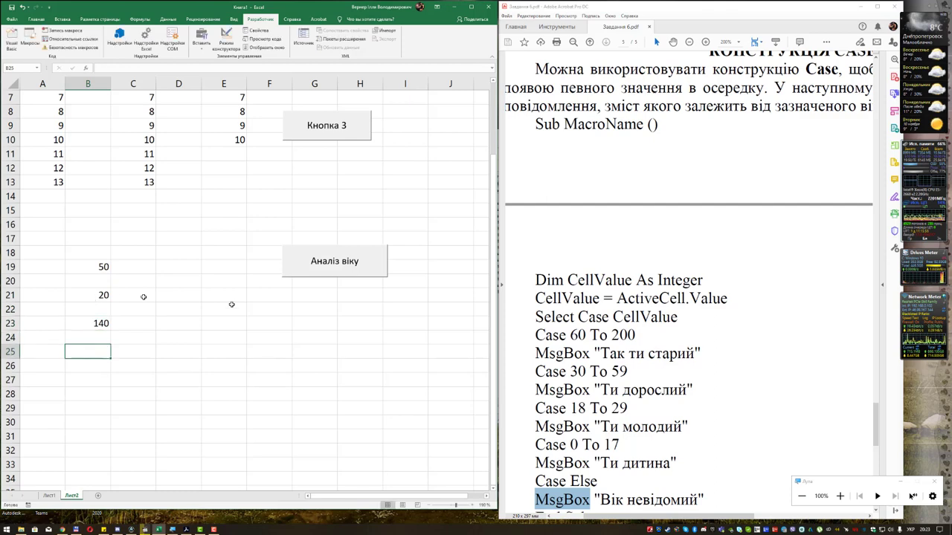
Run the age button on B19's 50, which raises a compile error, and dismiss it.
click(92, 268)
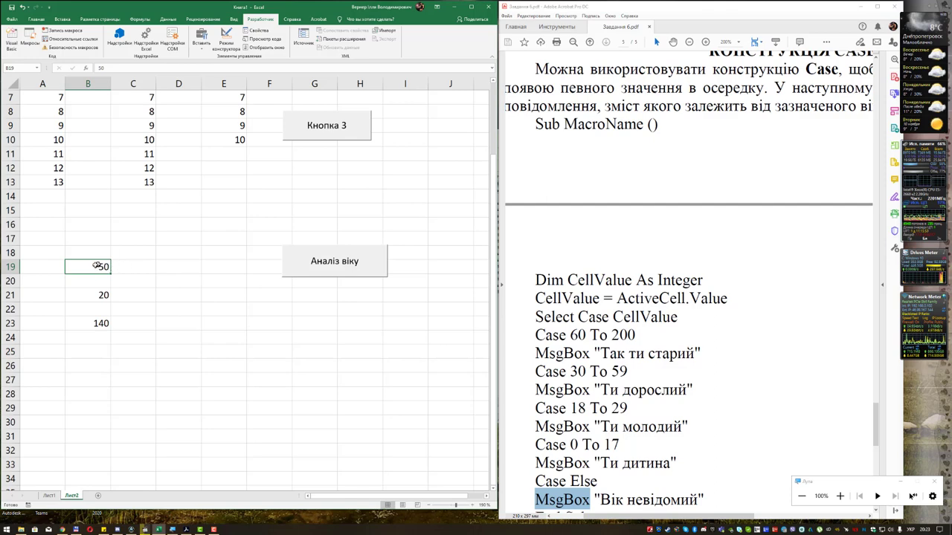
click(343, 278)
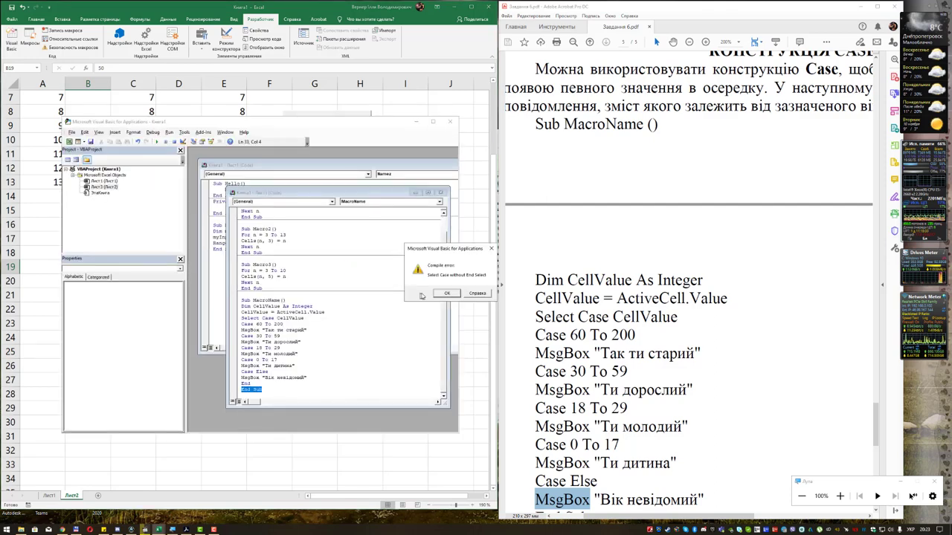
click(439, 294)
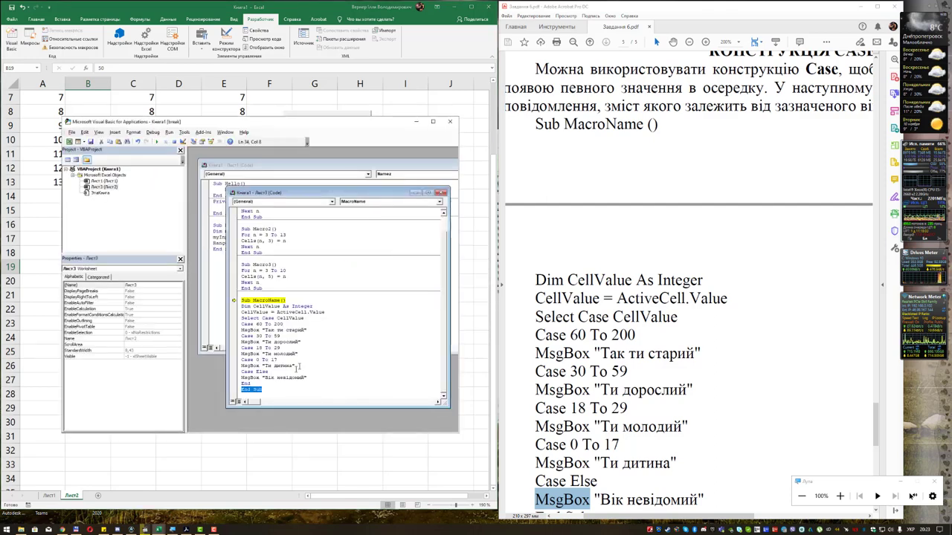
click(268, 391)
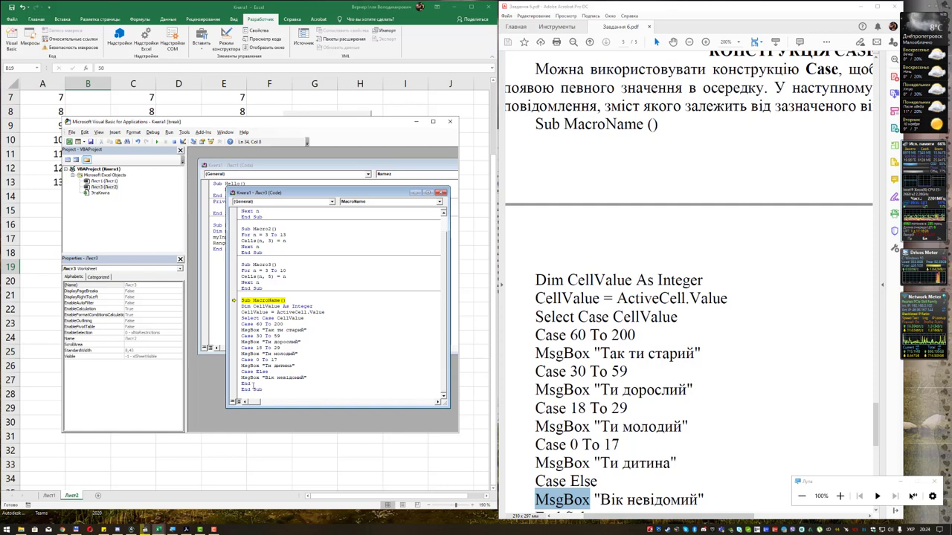
Change the bare End line in MacroName to End Select, following the PDF code.
click(657, 371)
scroll(657, 372, down, 3)
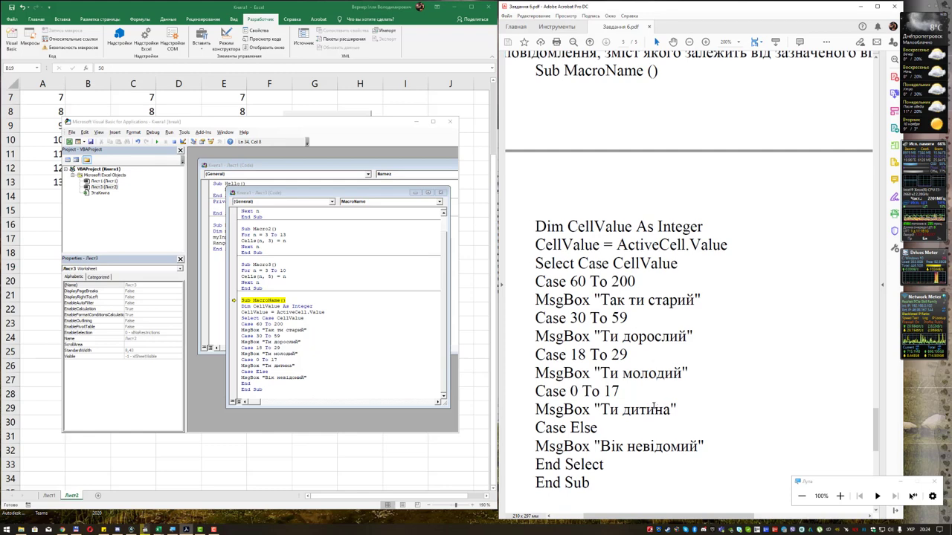
double_click(586, 464)
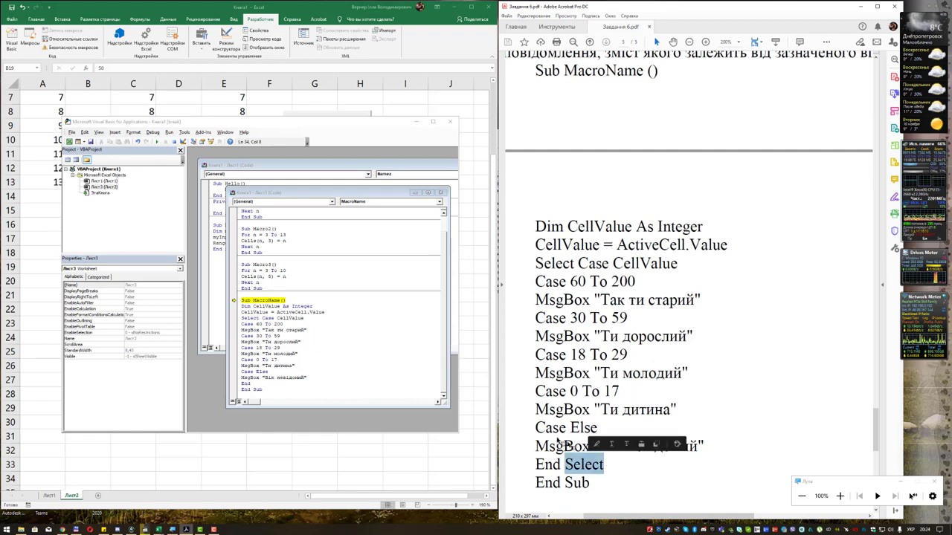
click(261, 384)
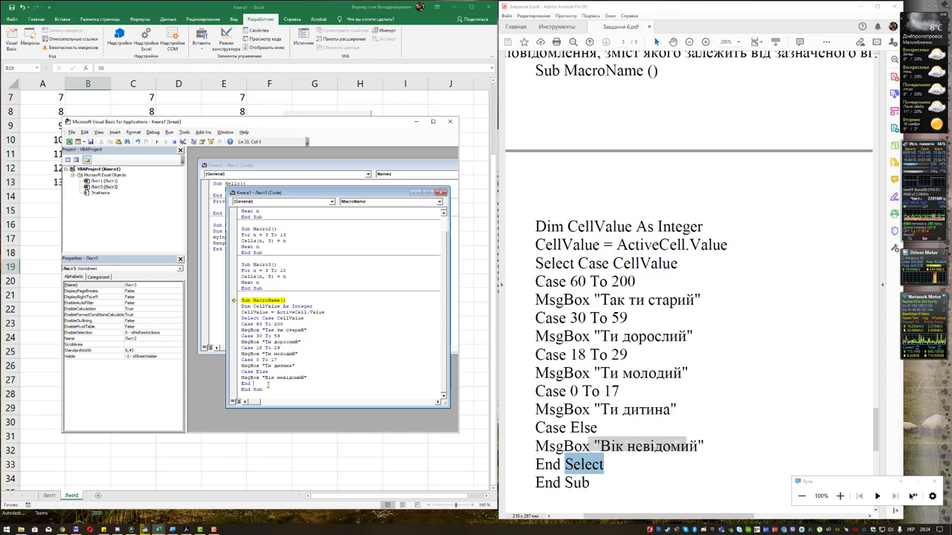
text(Select)
click(337, 362)
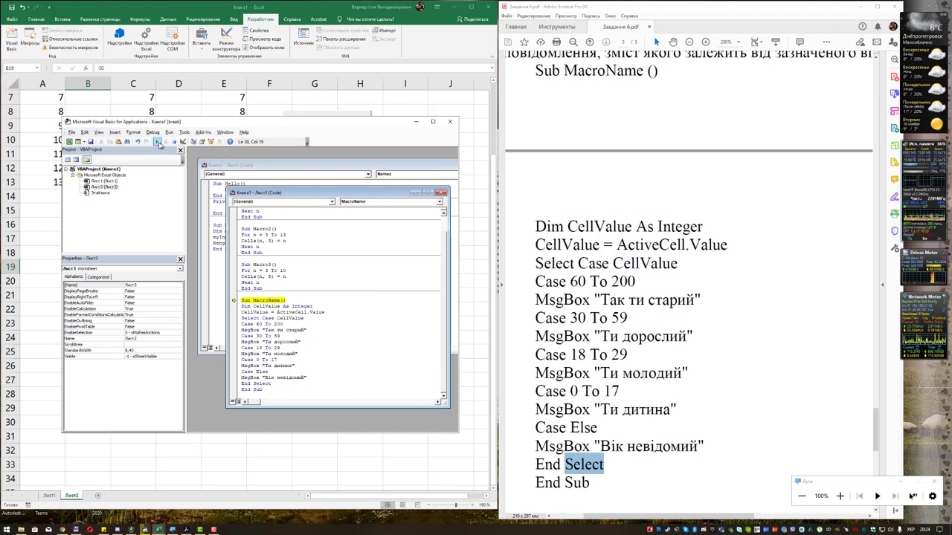
Run MacroName from the editor, dismiss 'Ти дорослий', and close the VBA editor.
click(158, 143)
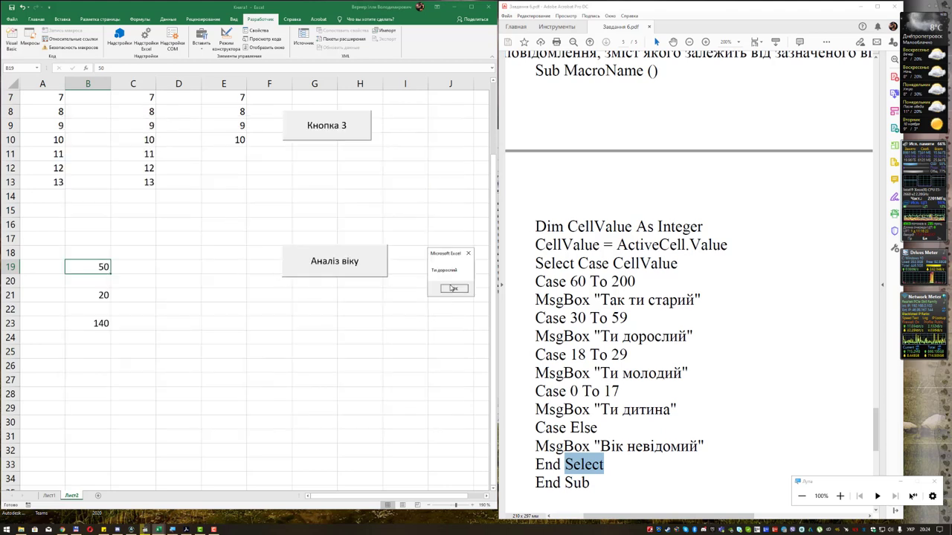
click(455, 289)
click(448, 119)
click(182, 300)
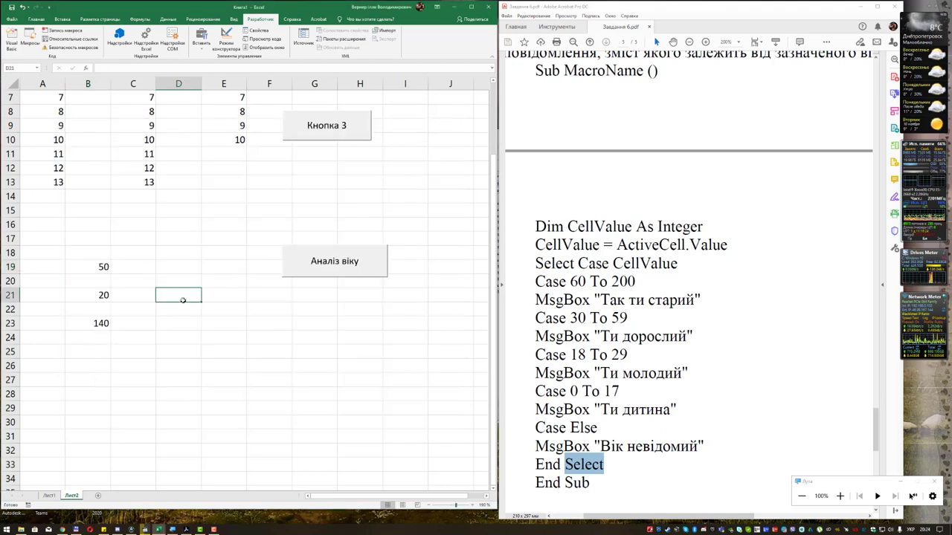
Test Аналіз віку on 50, 20 and 140, getting Ти дорослий, Ти молодий and Так ти старий.
click(111, 268)
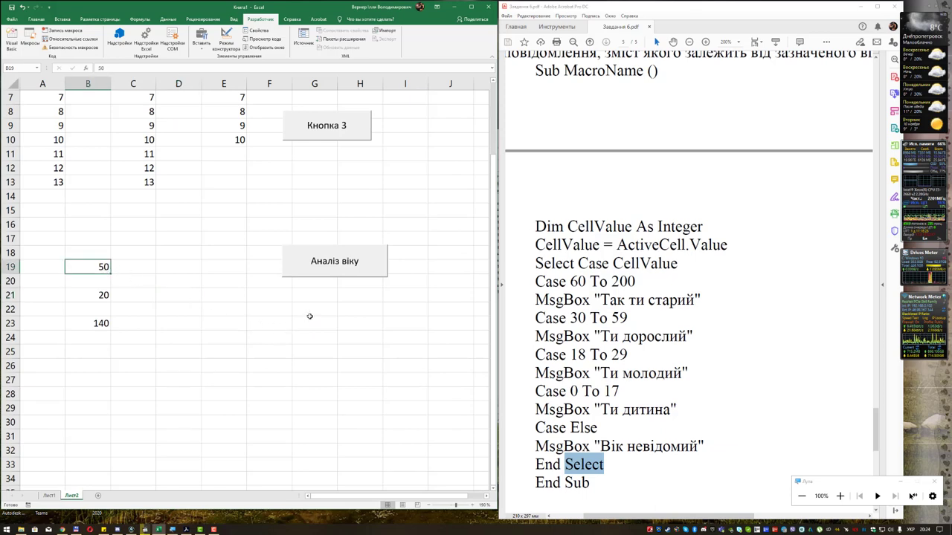
click(346, 265)
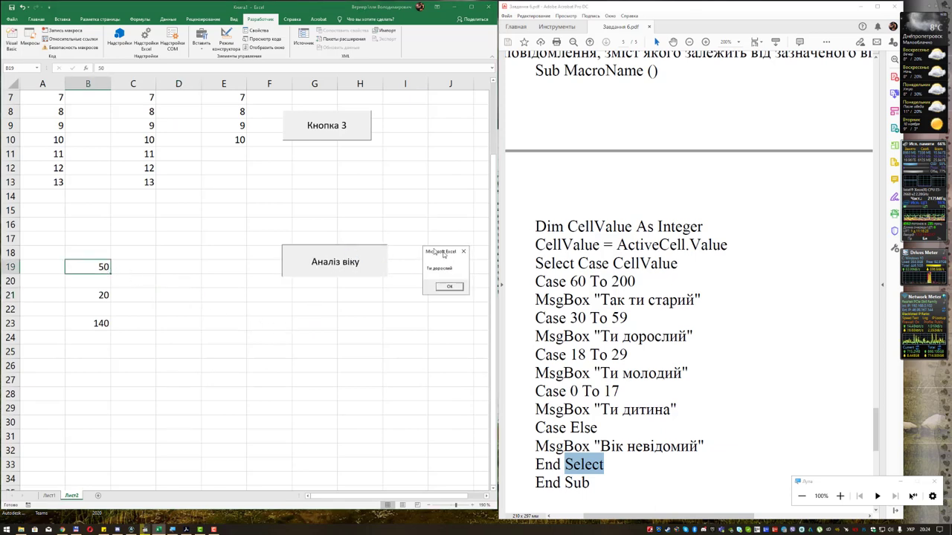
mouse_move(447, 253)
mouse_down()
mouse_move(412, 202)
mouse_move(311, 290)
mouse_move(326, 285)
mouse_move(327, 296)
mouse_up()
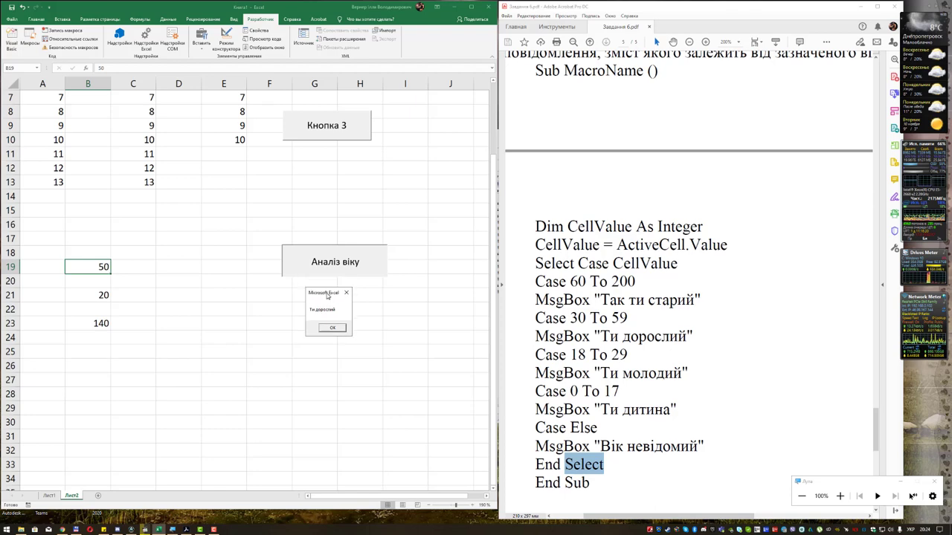
click(332, 327)
click(108, 298)
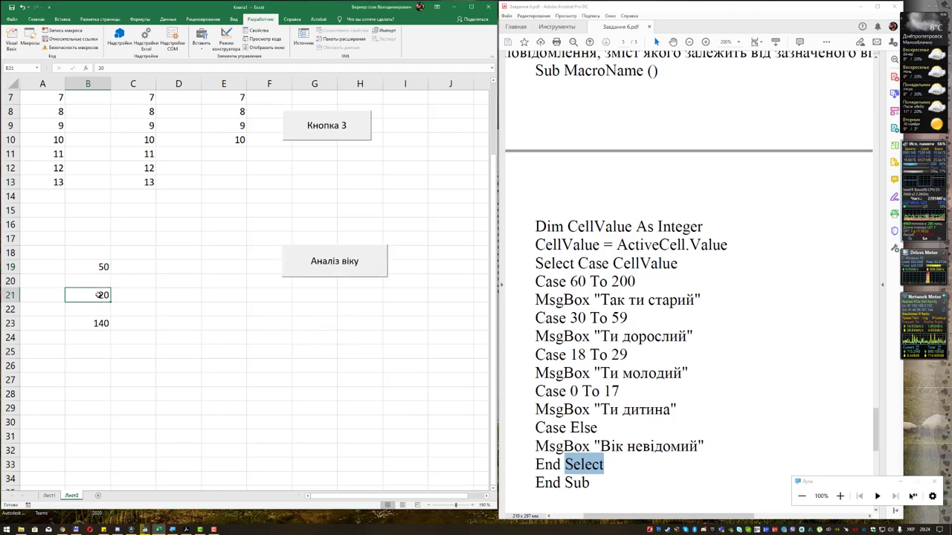
click(332, 272)
drag(446, 254, 319, 299)
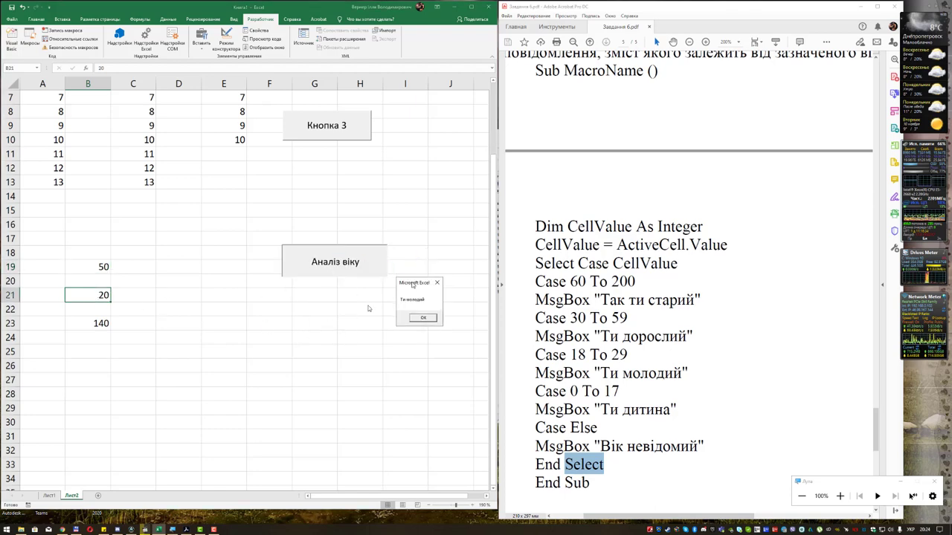
click(314, 334)
click(78, 321)
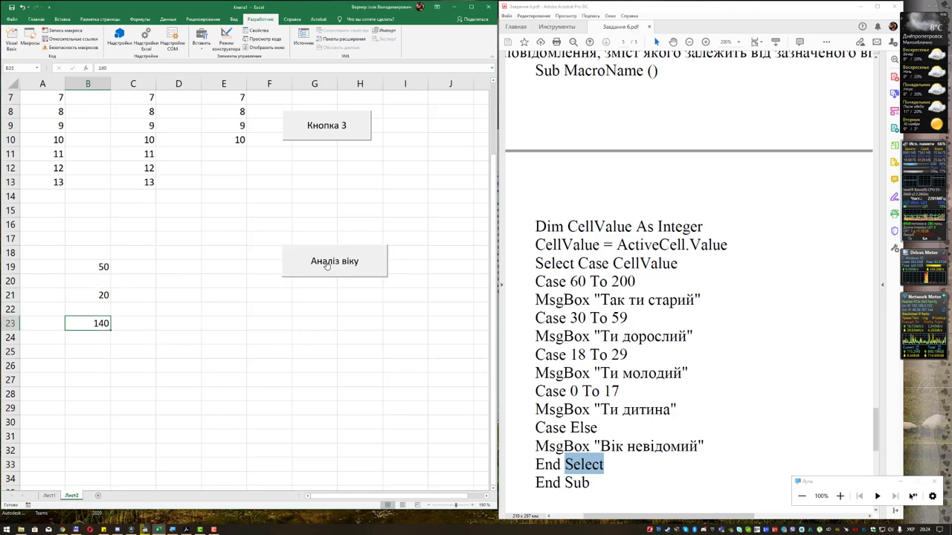
click(331, 265)
drag(449, 258, 362, 303)
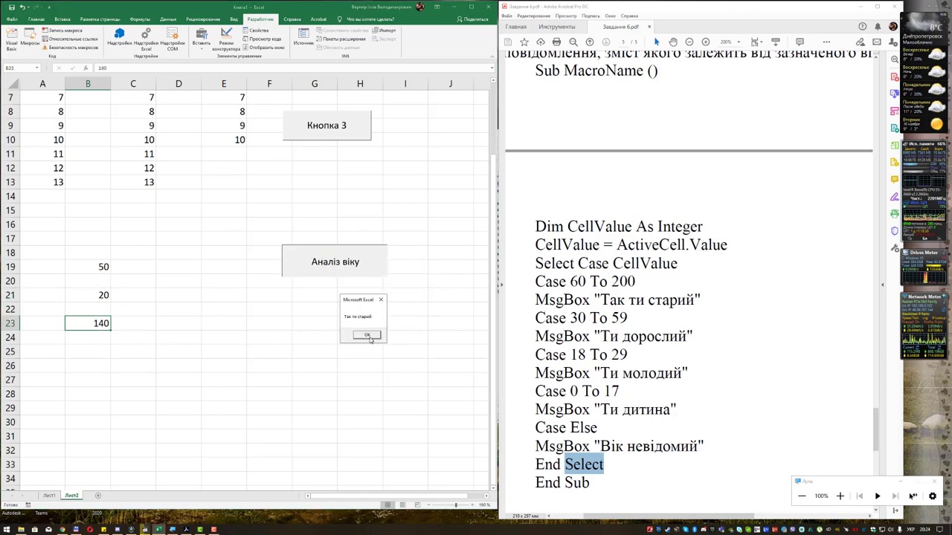
click(366, 334)
Run Аналіз віку on empty cell B25, which reports 'Ти дитина'.
click(92, 350)
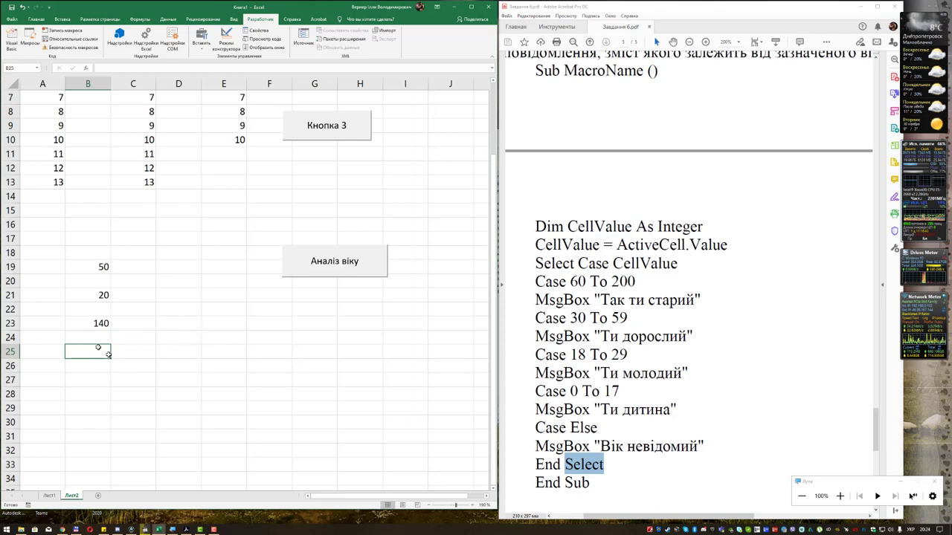
click(346, 260)
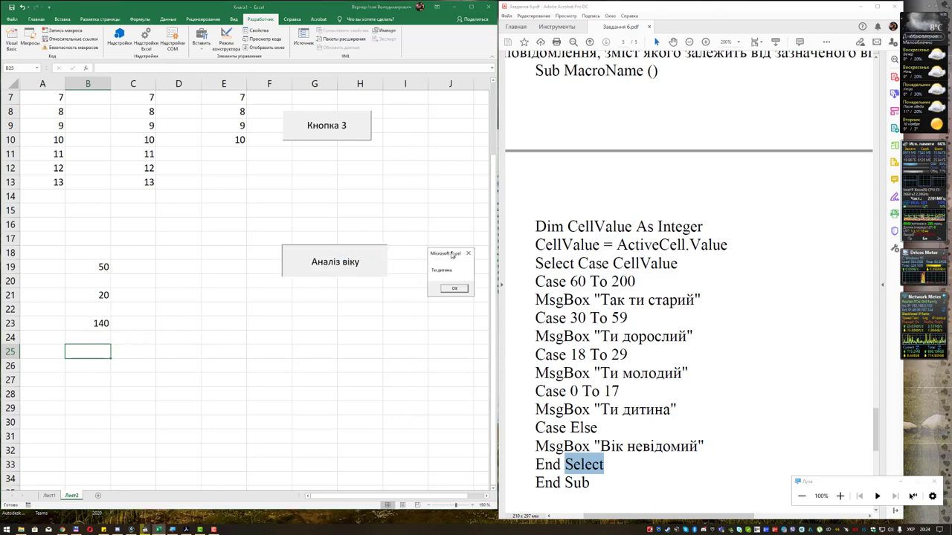
drag(442, 258, 327, 303)
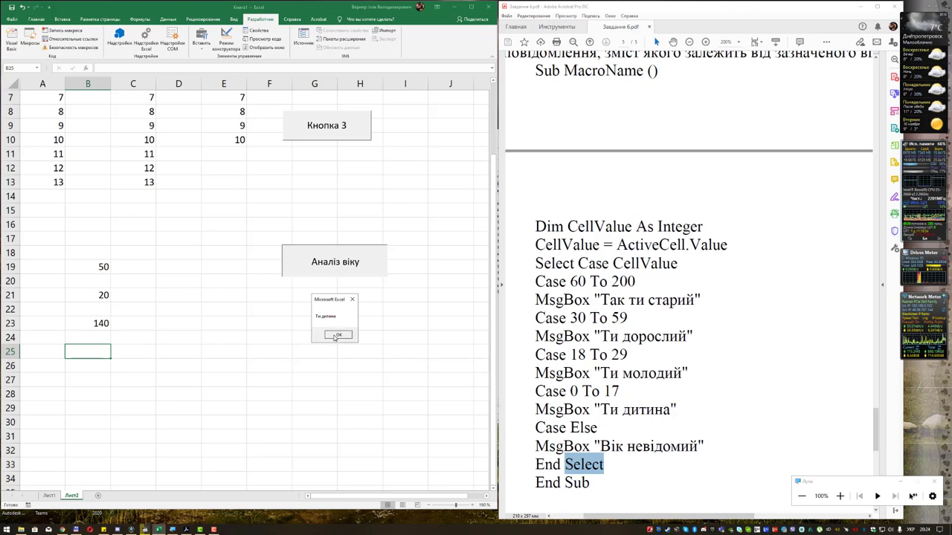
click(335, 336)
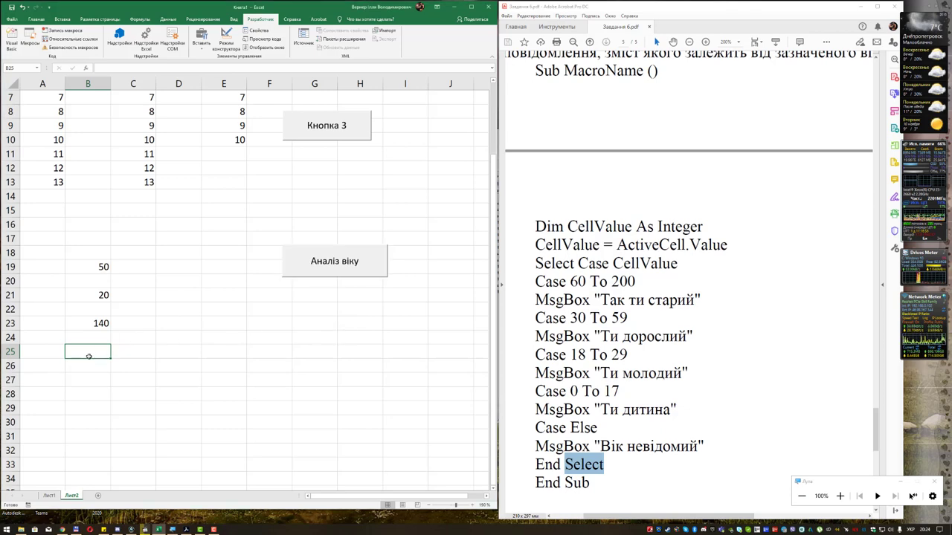
Enter 44444 in B25 (Overflow error), then 333, which reports 'Вік невідомий'.
text(44444)
key(ctrl+Return)
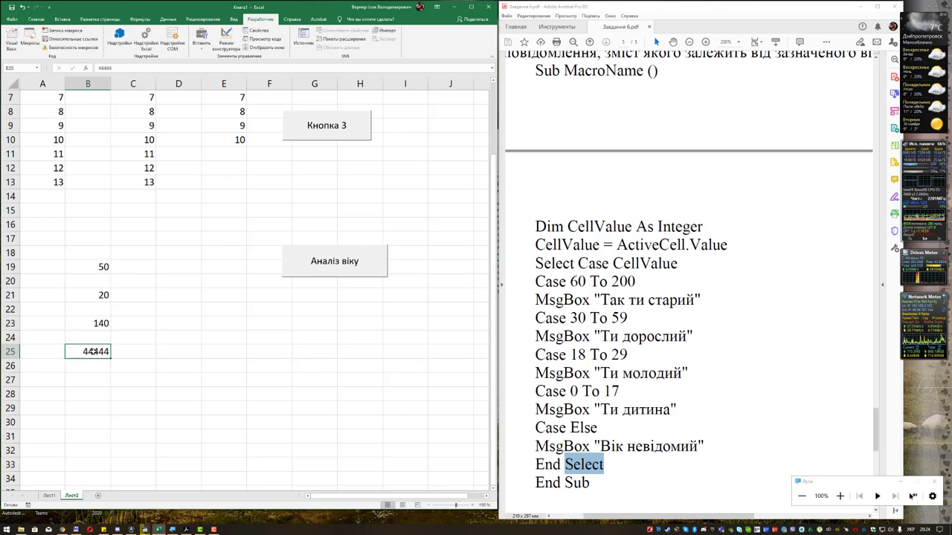
click(351, 261)
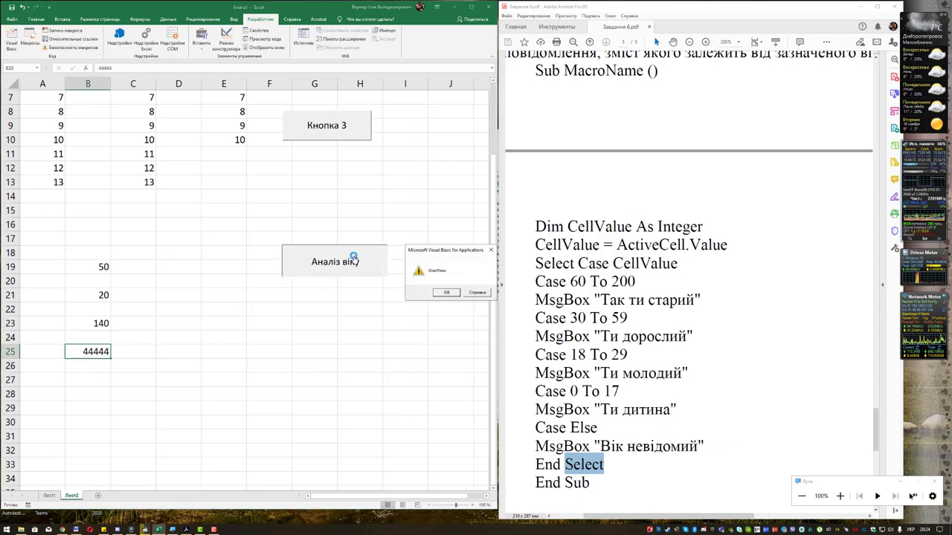
click(445, 293)
click(356, 261)
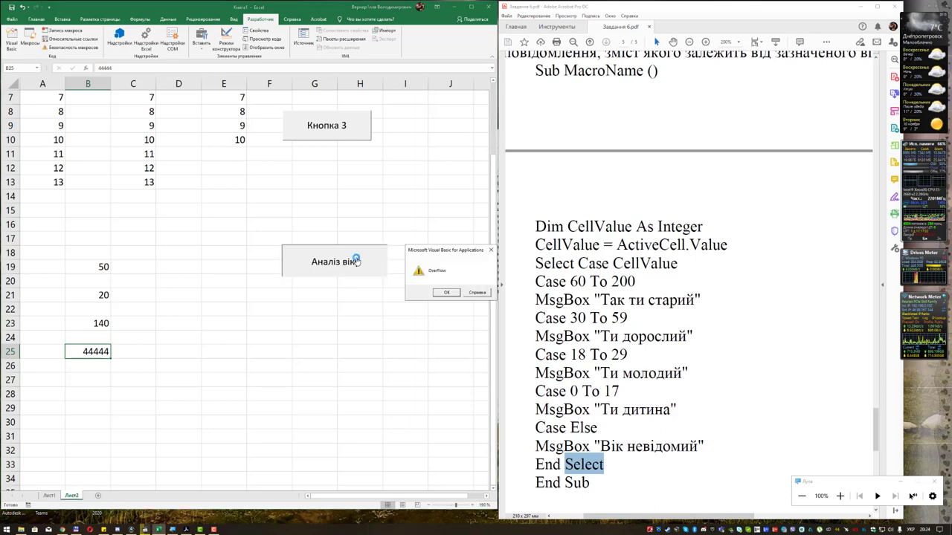
click(445, 293)
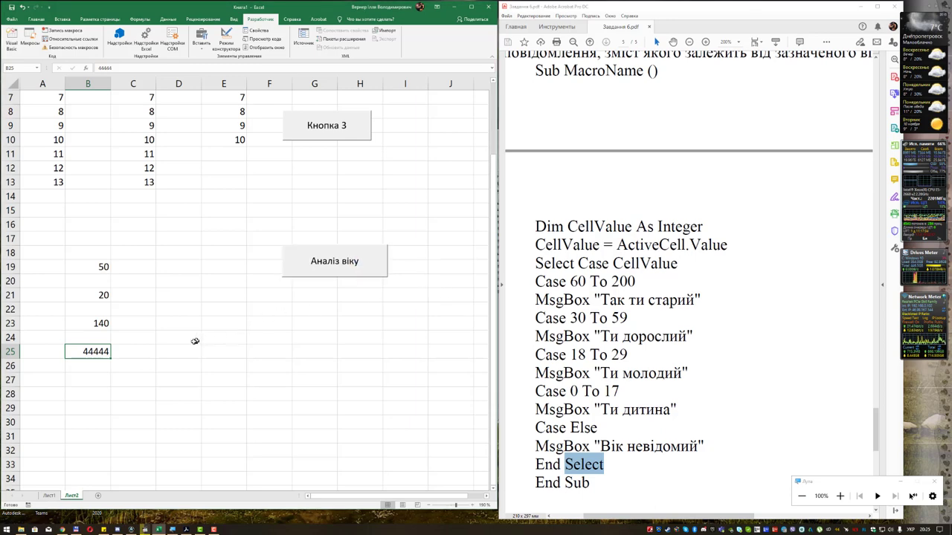
text(333)
click(343, 268)
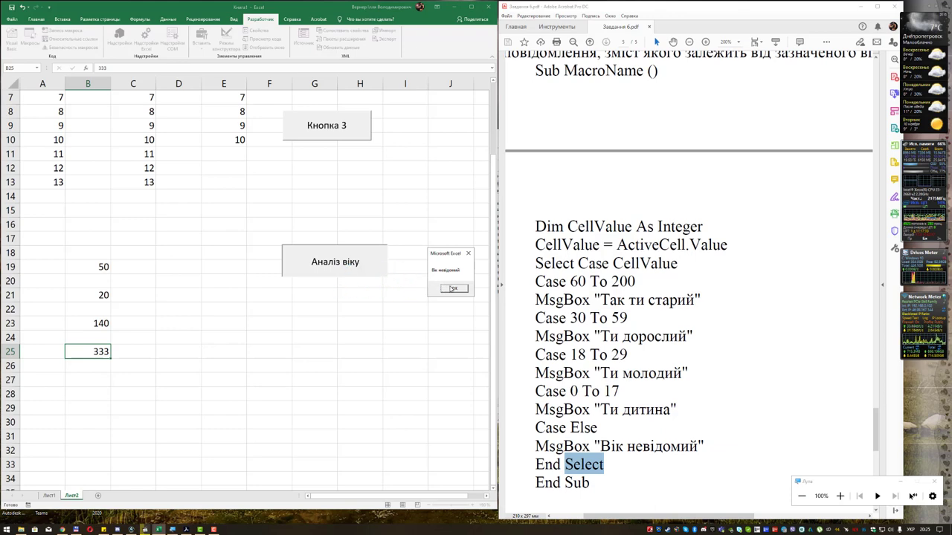
click(452, 289)
Scroll the PDF down to the example output screenshot and the button-creation task.
click(300, 339)
scroll(652, 367, down, 4)
scroll(649, 361, down, 3)
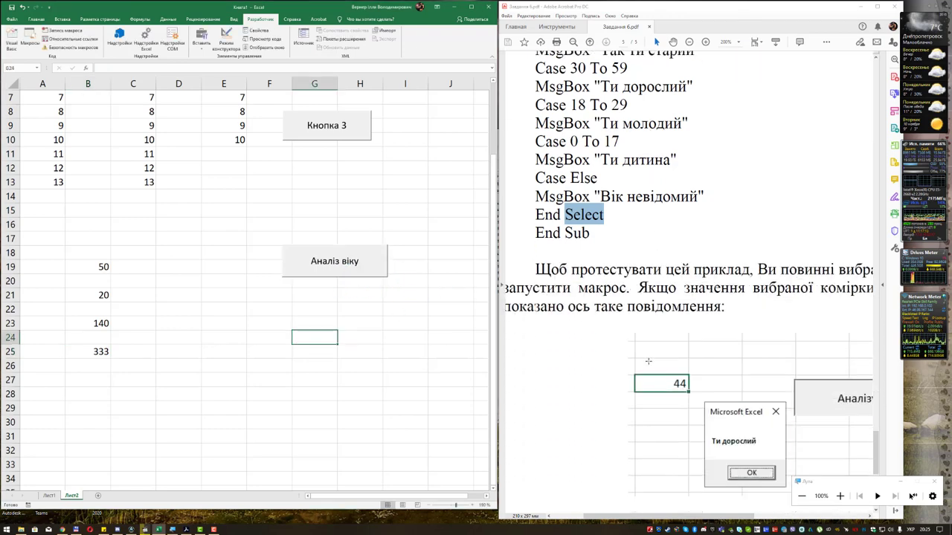
scroll(648, 361, down, 4)
scroll(650, 363, down, 1)
scroll(652, 366, down, 1)
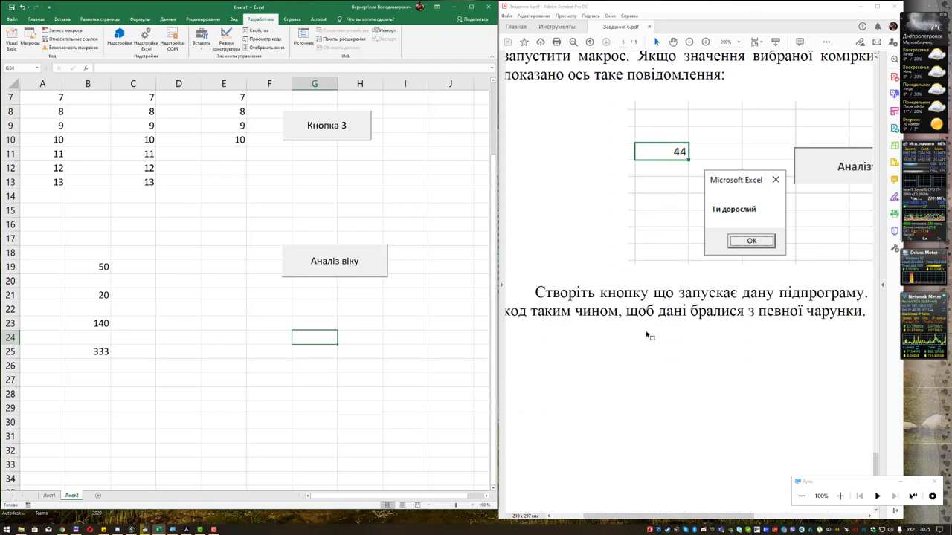
scroll(649, 336, down, 4)
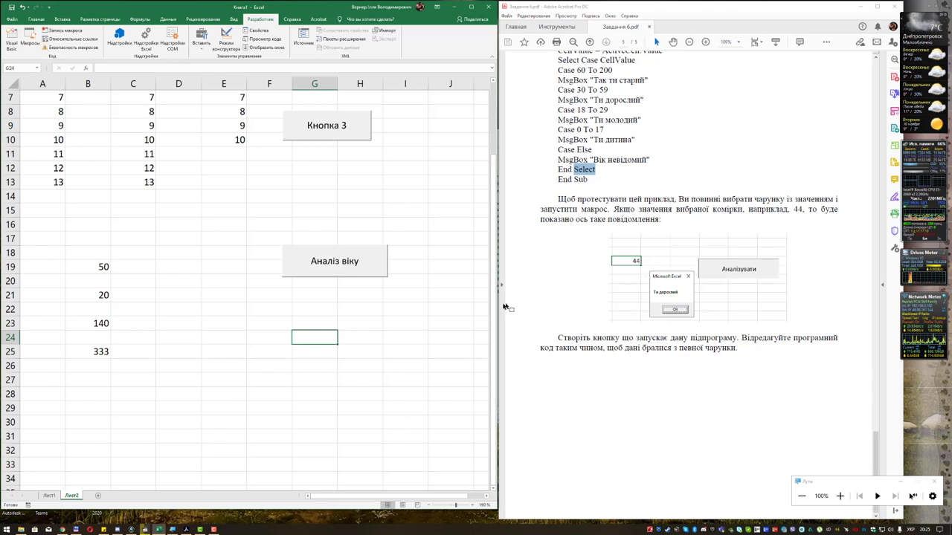
click(377, 319)
click(229, 322)
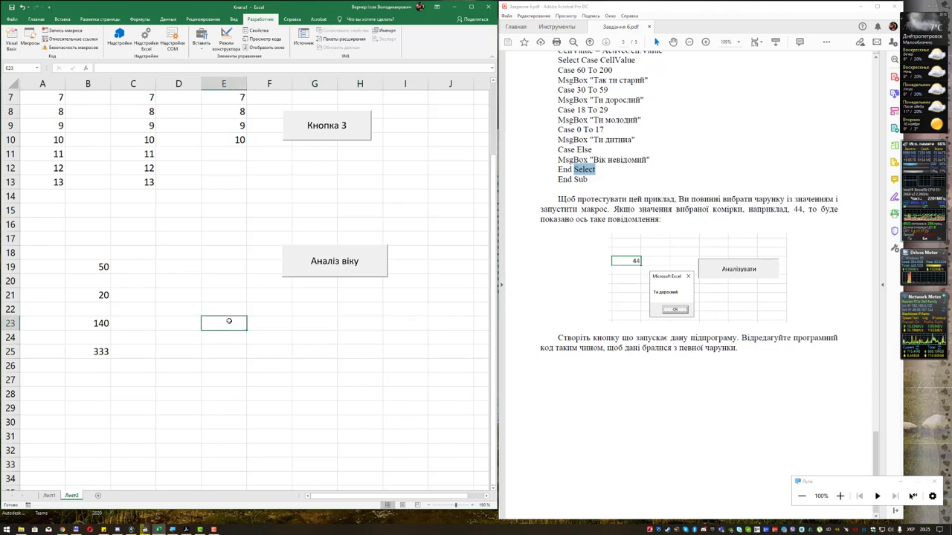